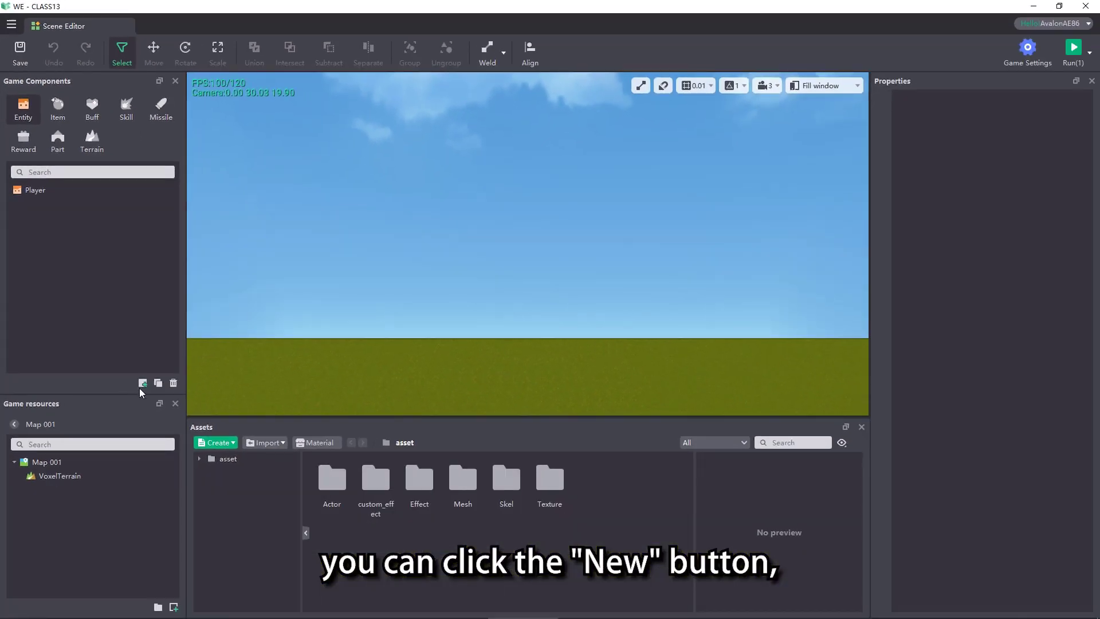
Create a new entity template named NPC under Game Components
click(143, 383)
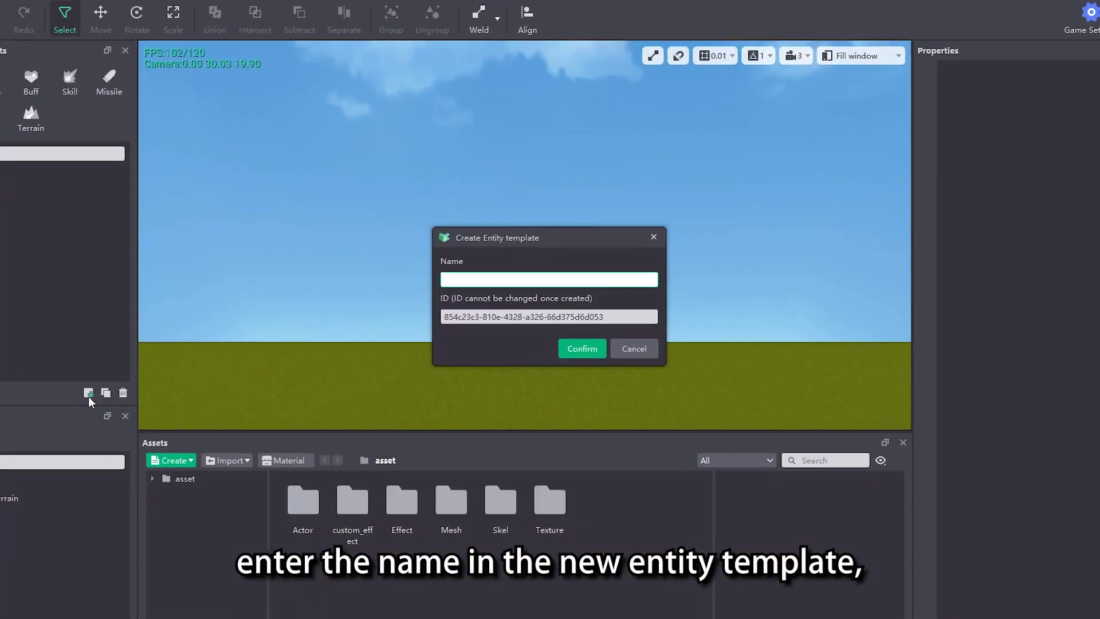
text(NPC)
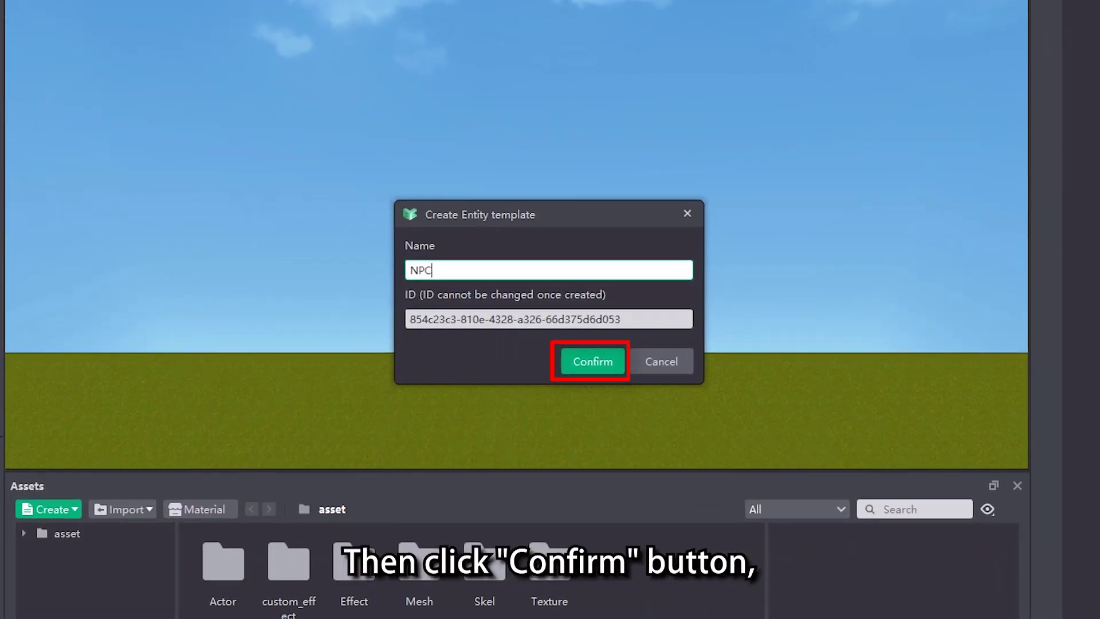
click(593, 361)
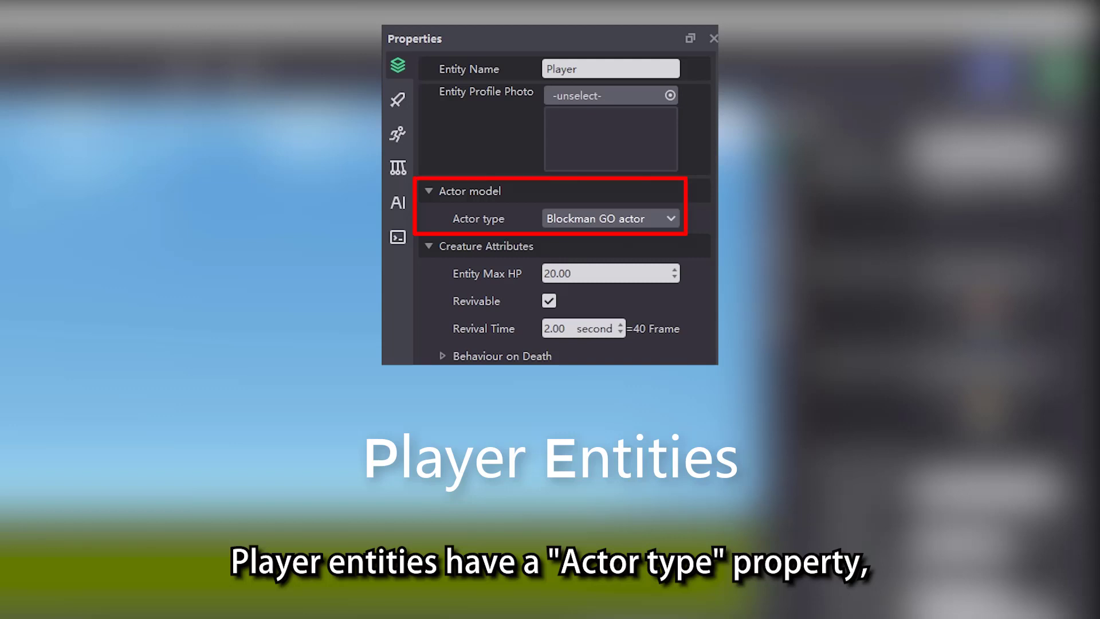
Pick Custom actor from the Player's Actor type dropdown
click(674, 219)
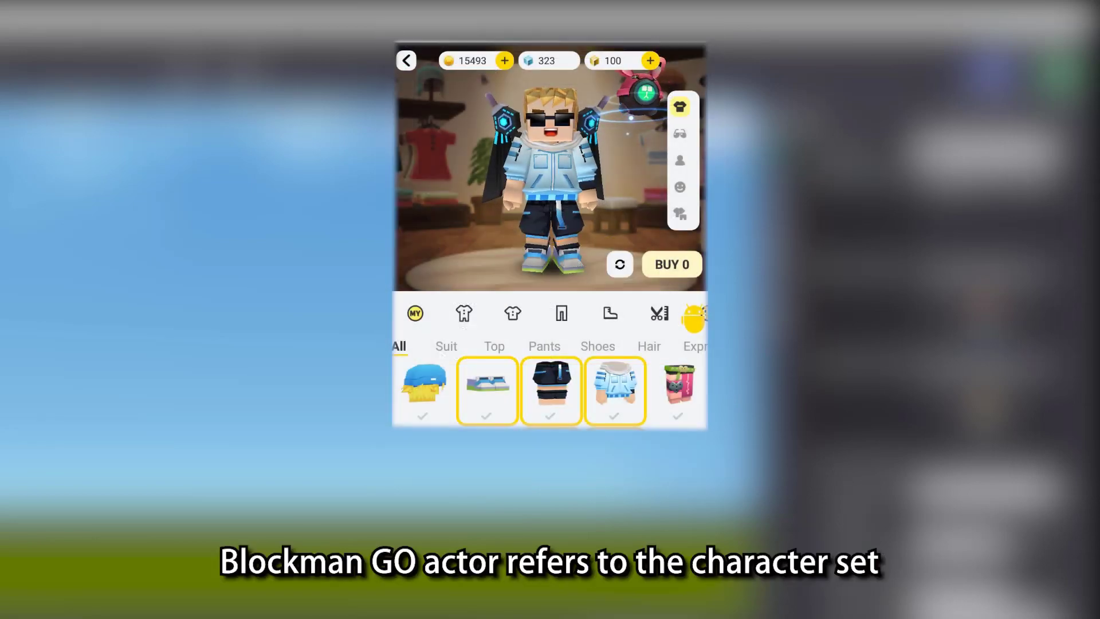
drag(483, 235, 668, 239)
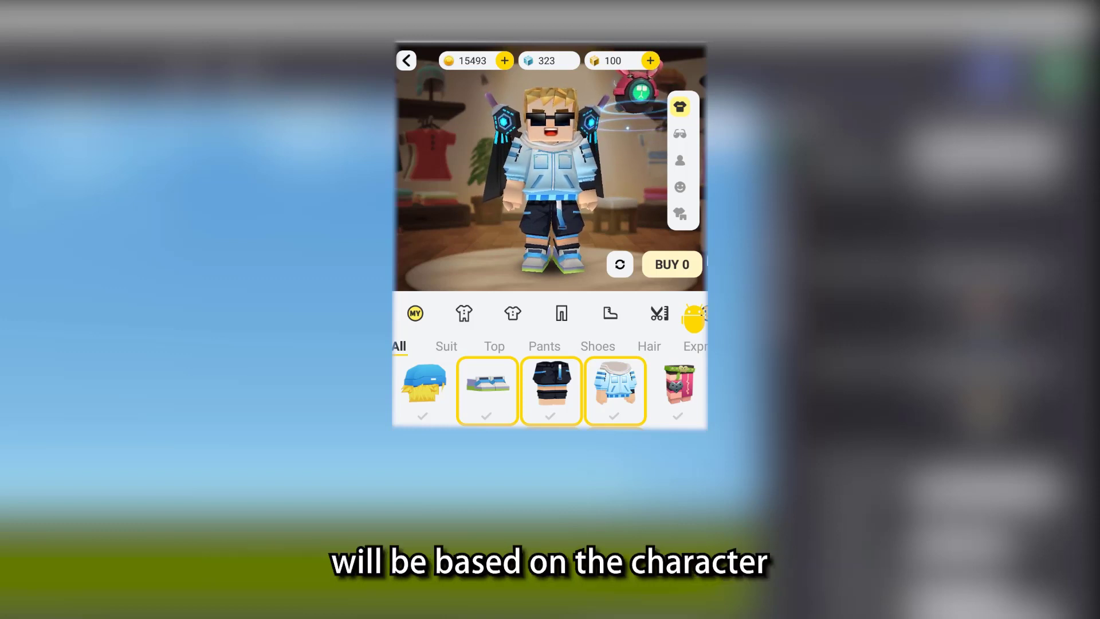
drag(509, 233, 569, 244)
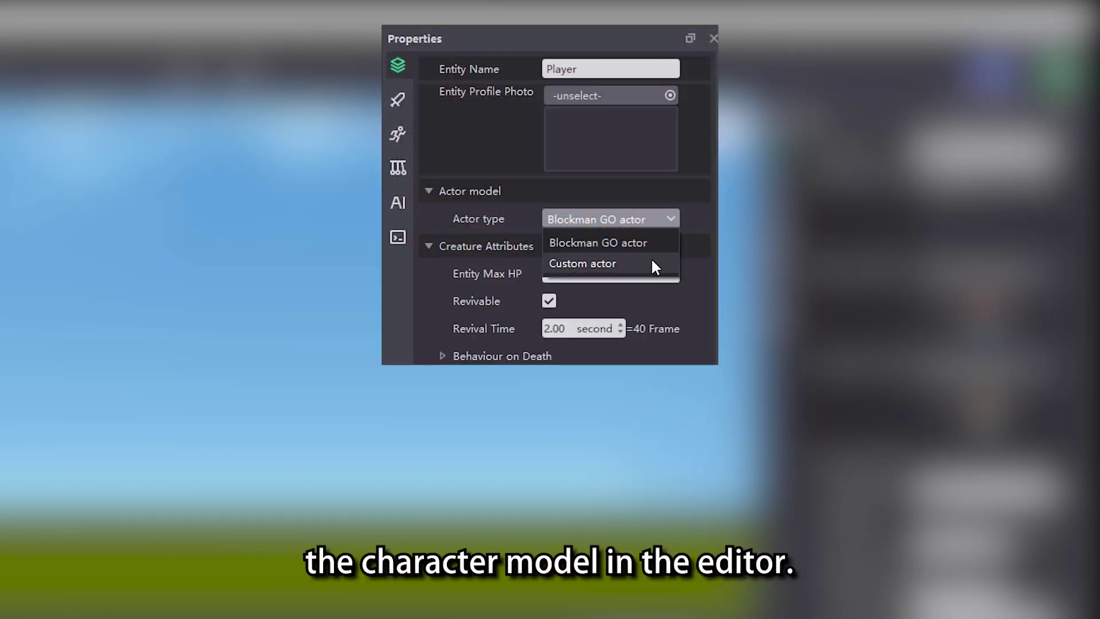
click(652, 262)
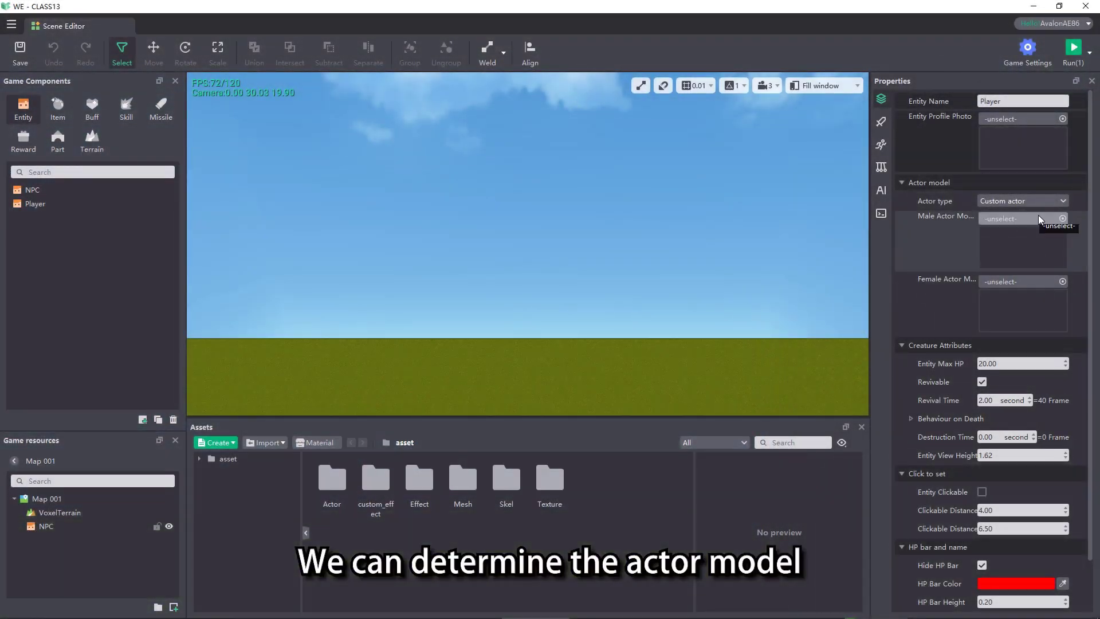
Preview character_boy.actor in the male model file picker, then close it without choosing
click(1039, 217)
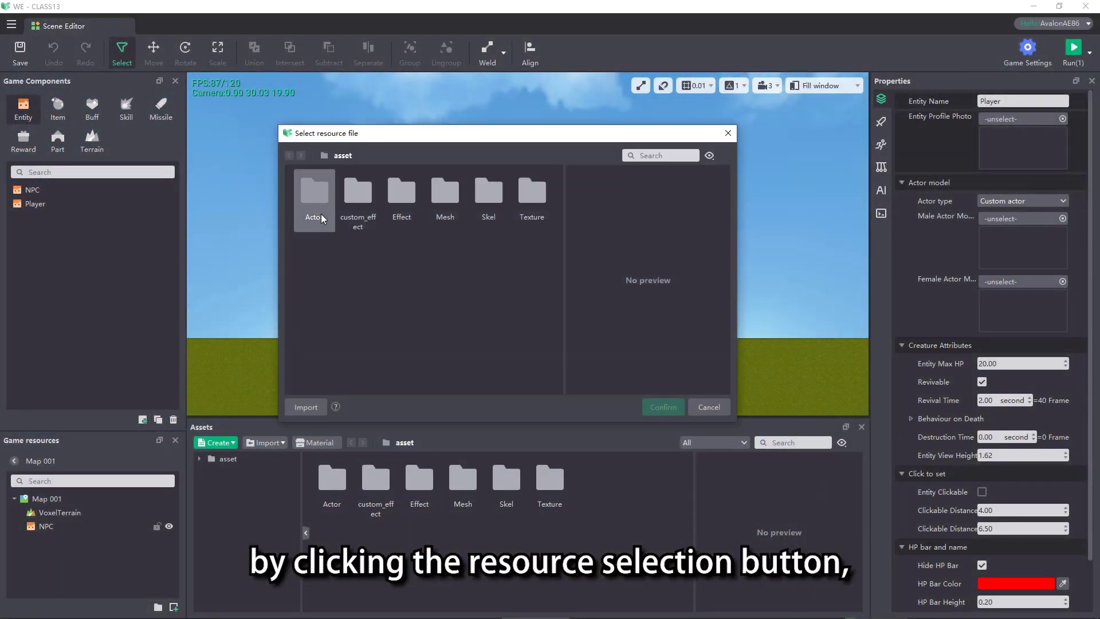
double_click(321, 217)
double_click(322, 214)
double_click(321, 208)
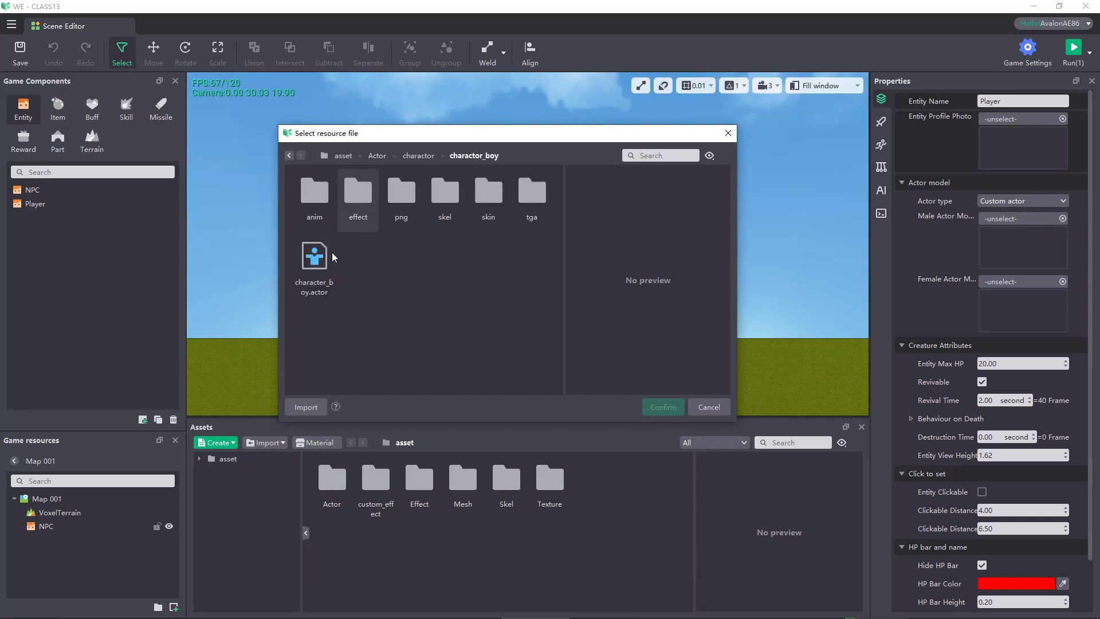
click(331, 256)
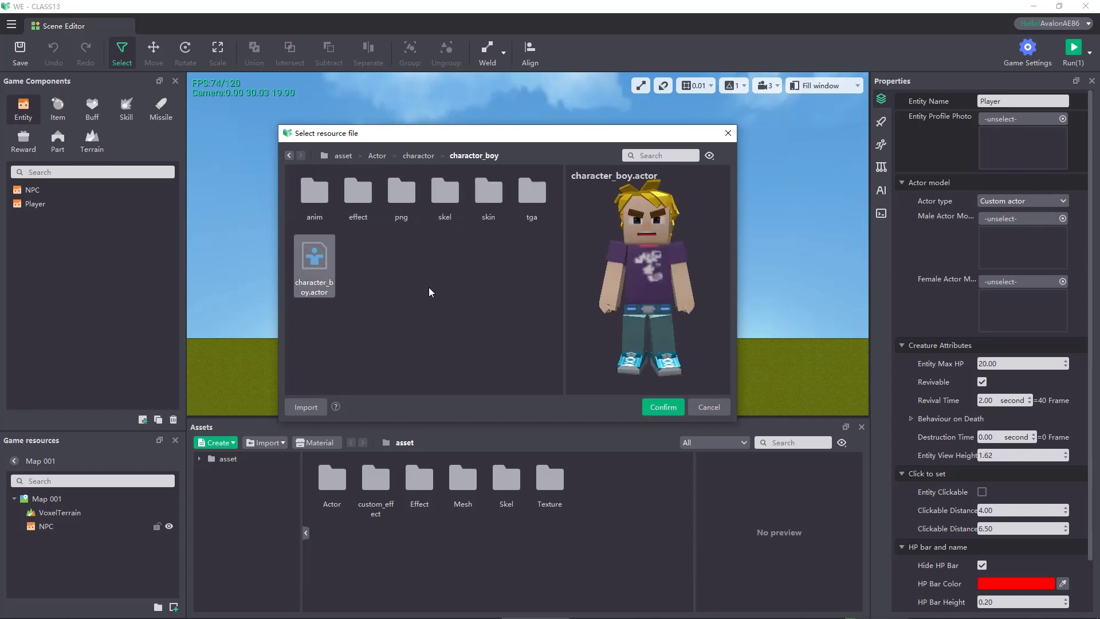
click(729, 132)
Drag character_girl.actor from Assets > Actor > charactor > charactor_girl into the Male actor model slot
double_click(329, 491)
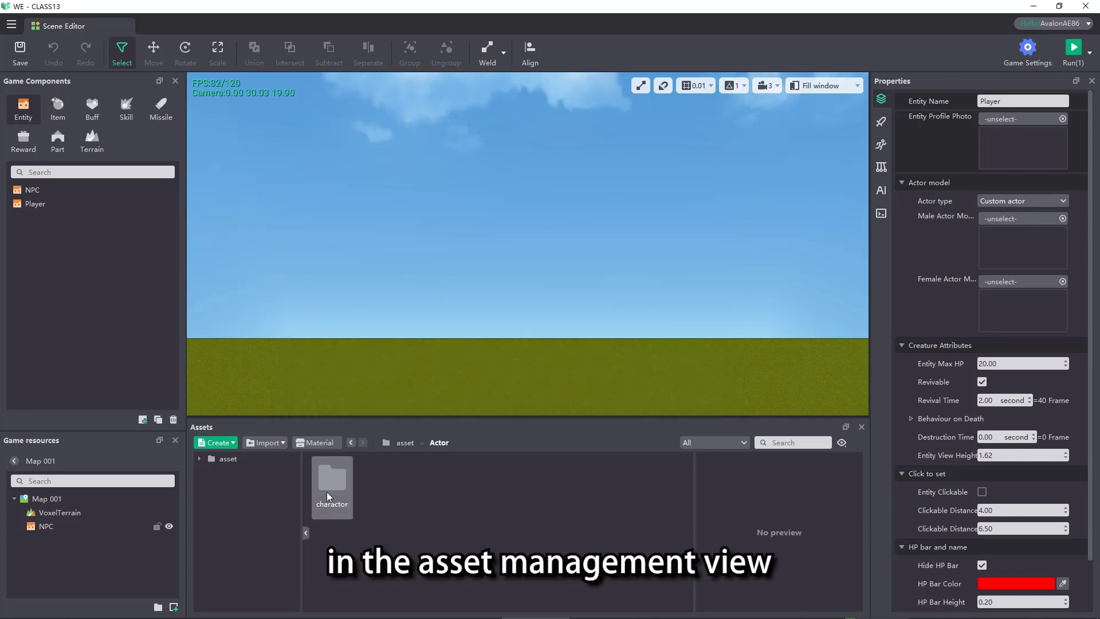
double_click(329, 492)
double_click(379, 489)
click(593, 487)
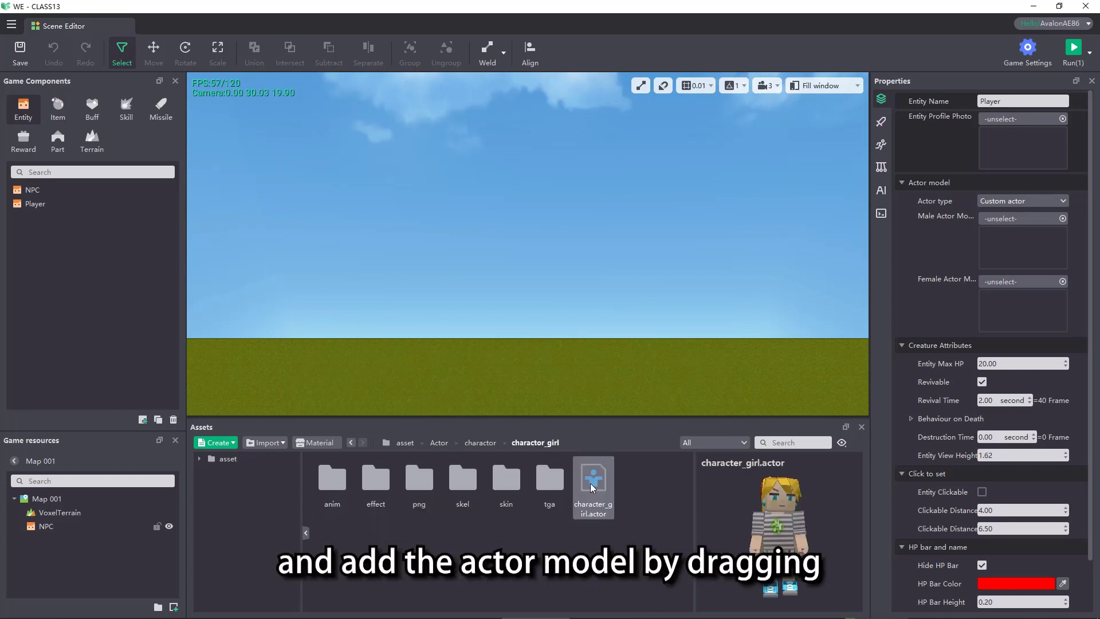
drag(593, 487, 1005, 243)
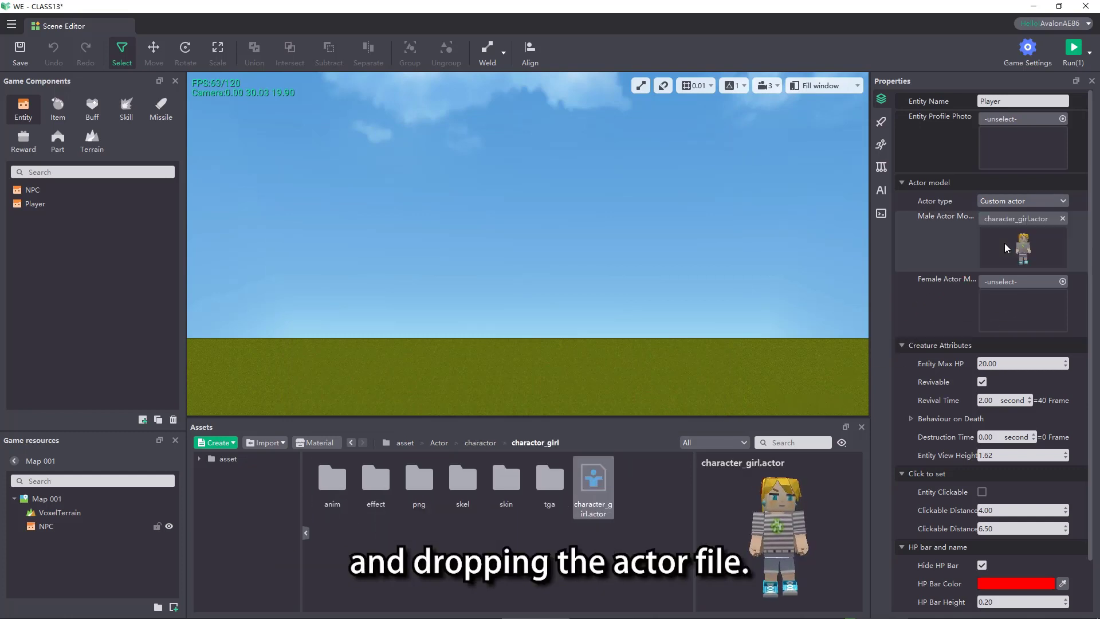
scroll(999, 322, down, 2)
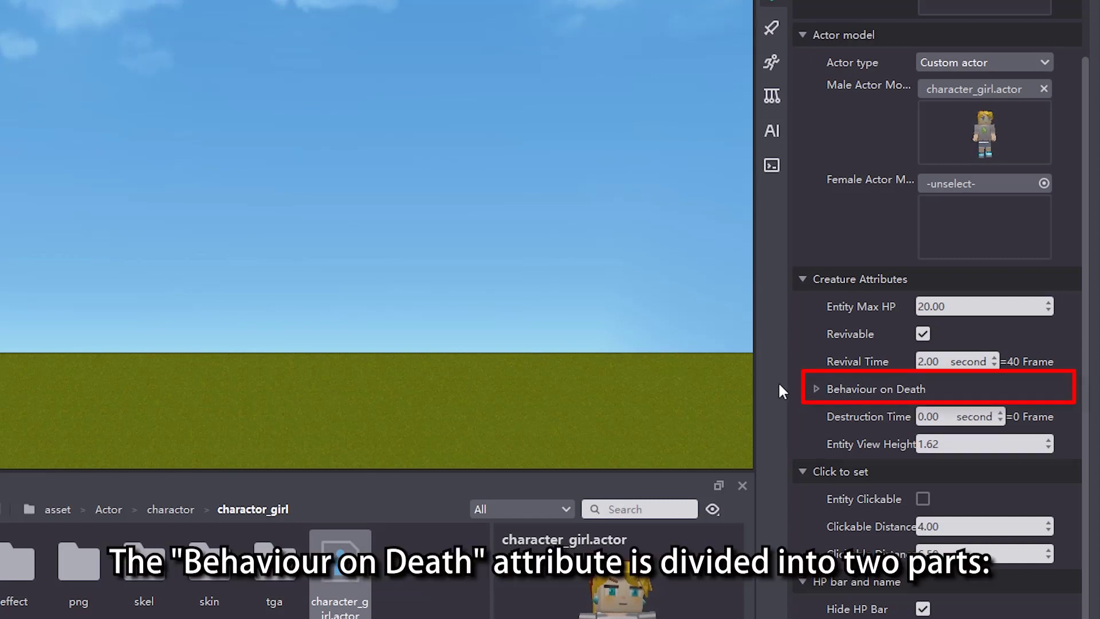
Expand Behaviour on Death and Death action, then view character_girl.actor's actions to check die_front
click(818, 385)
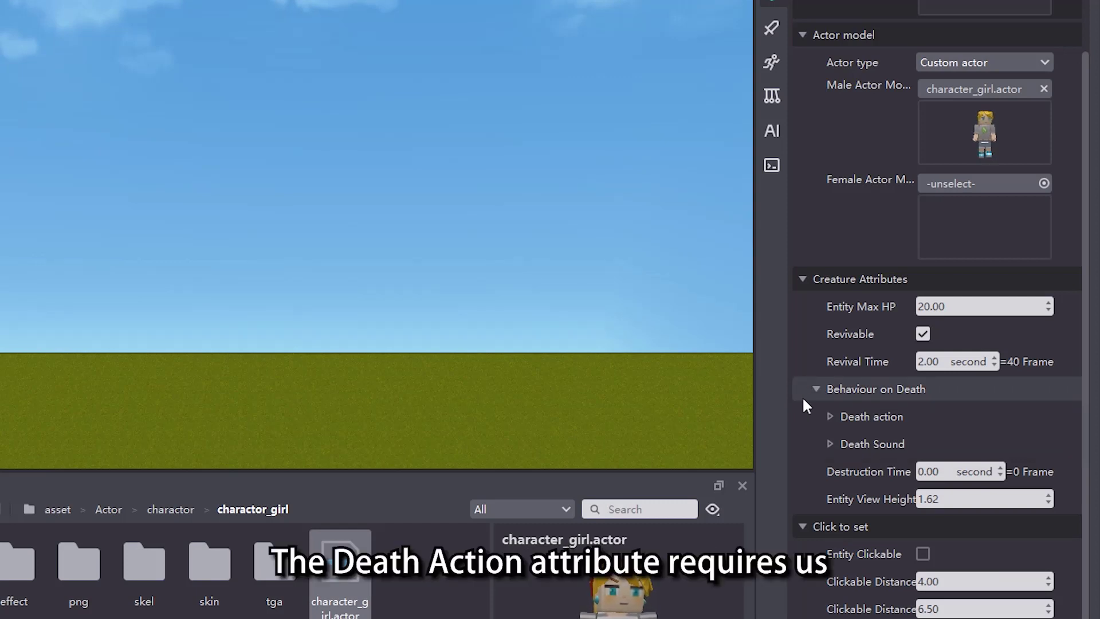
click(831, 417)
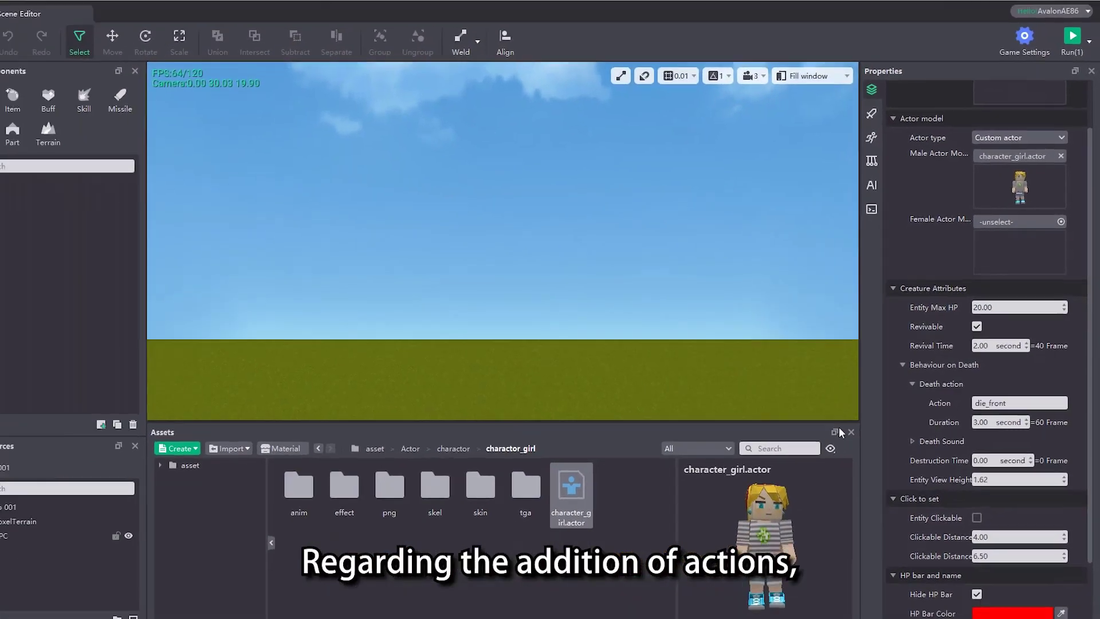
double_click(593, 481)
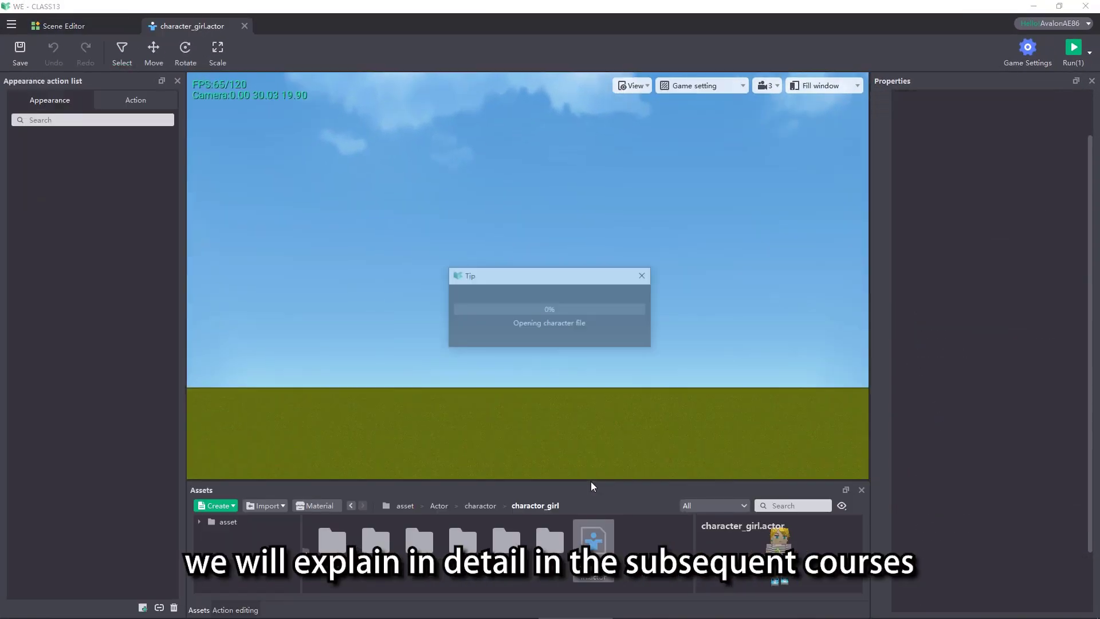
click(138, 100)
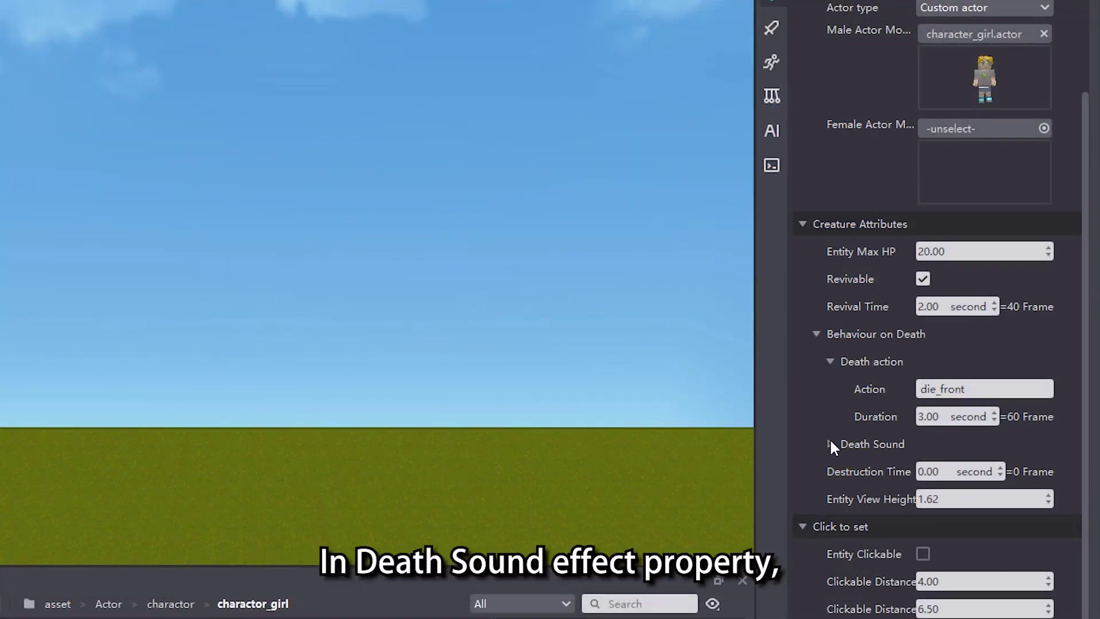
Expand Death Sound and set Entity View Height to 2
click(831, 443)
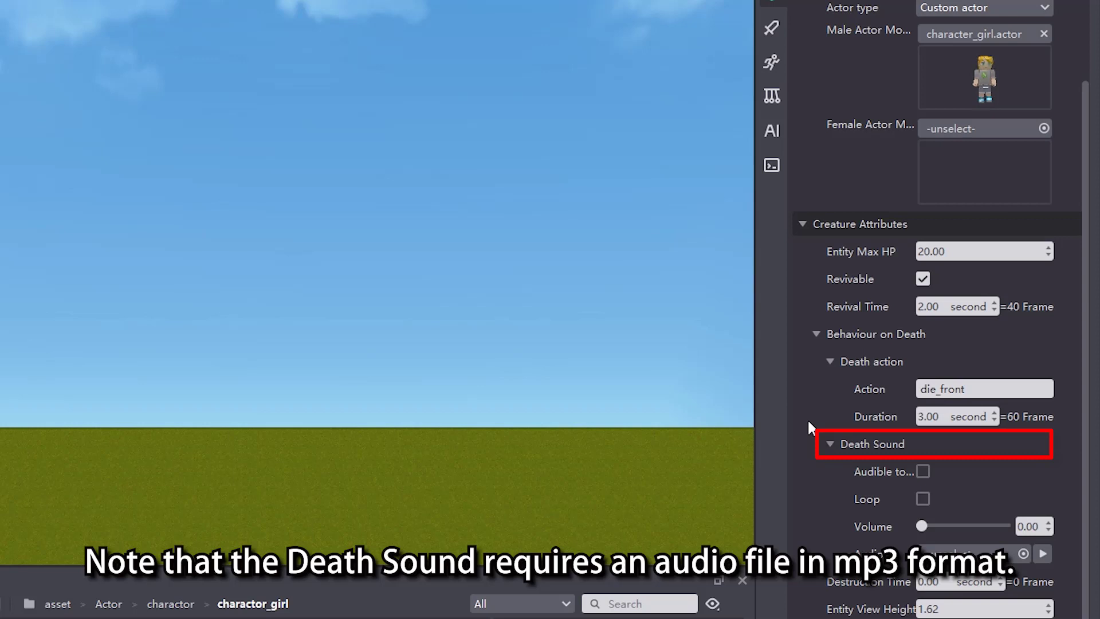
scroll(805, 513, down, 3)
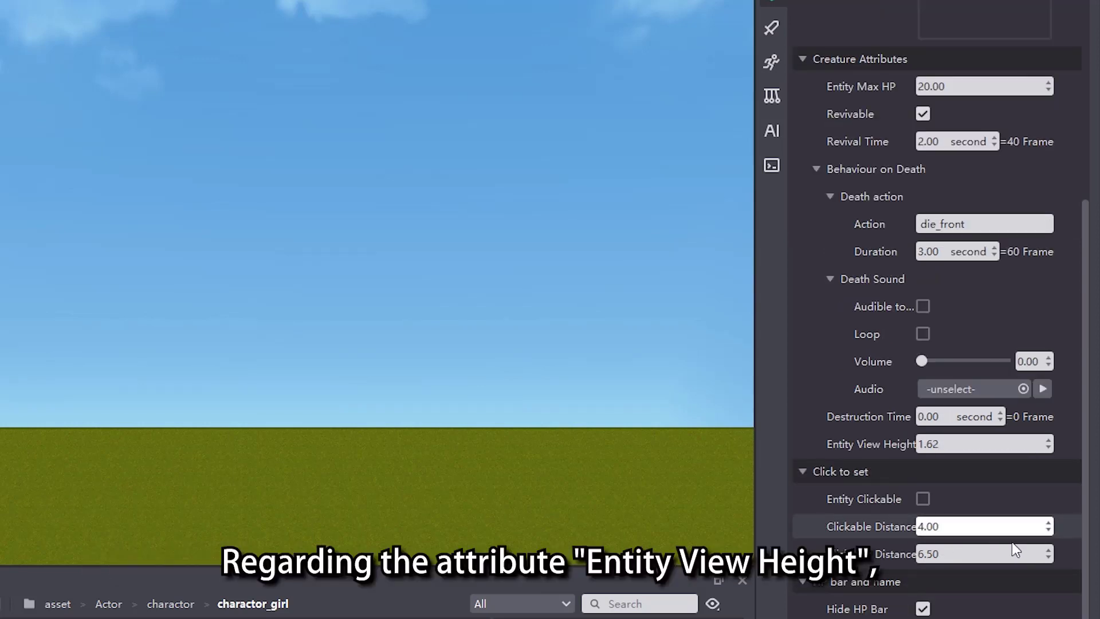
click(1049, 447)
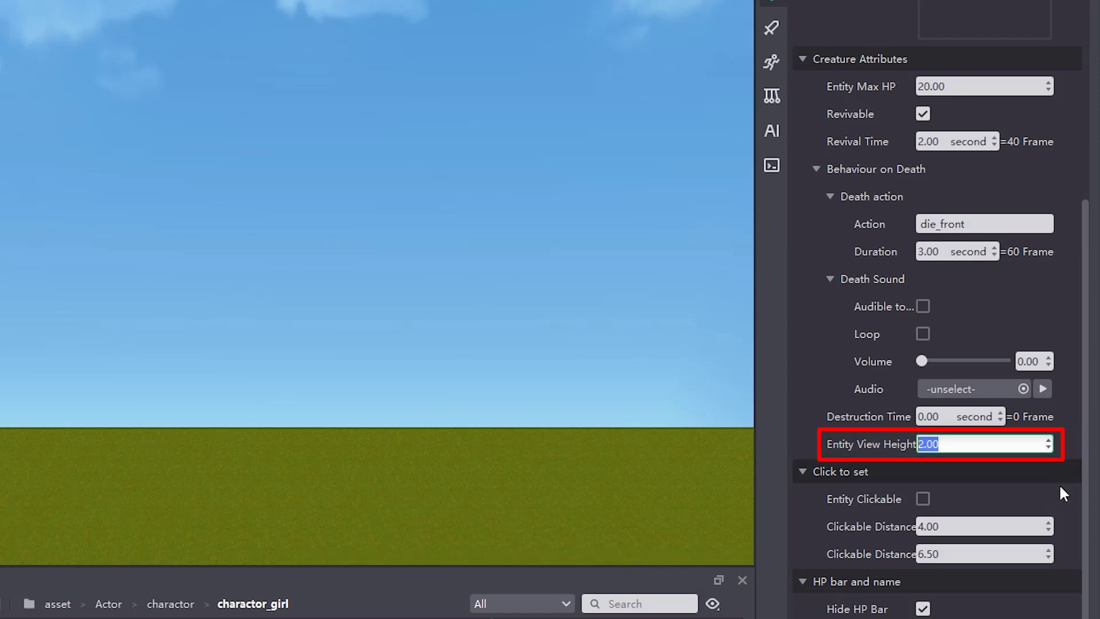
text(2)
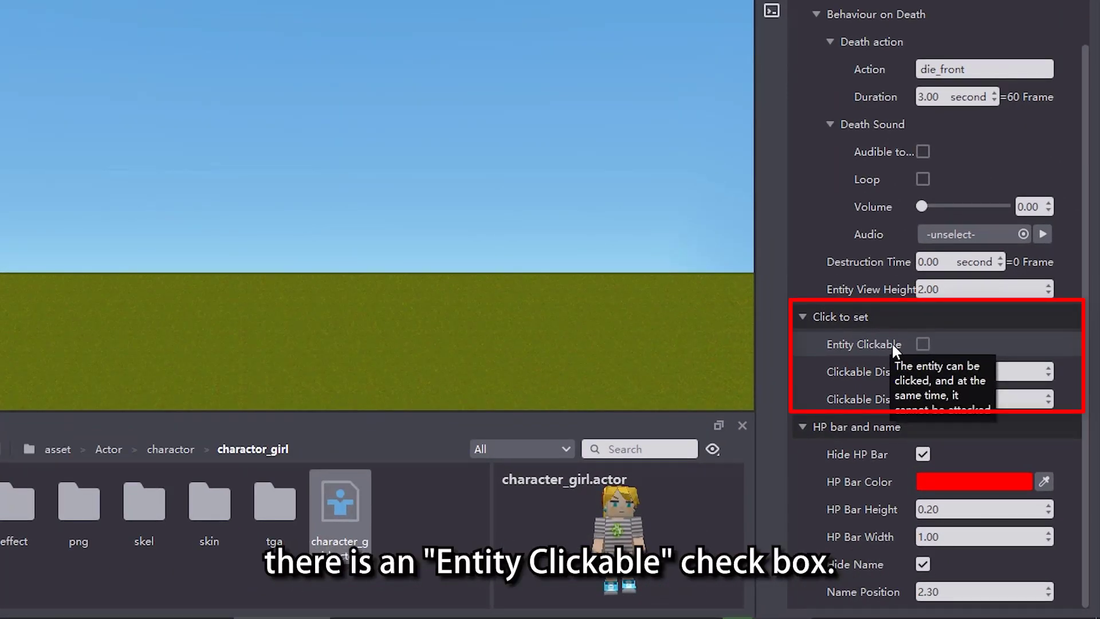
Tick Entity Clickable and click the Player in the running game to test
click(923, 344)
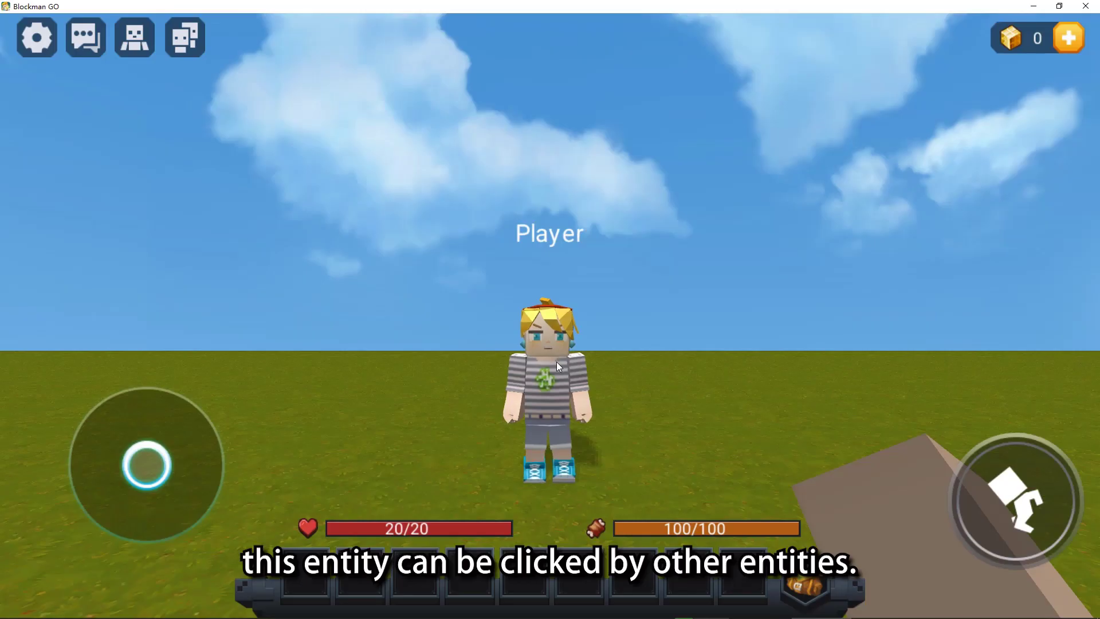
click(557, 364)
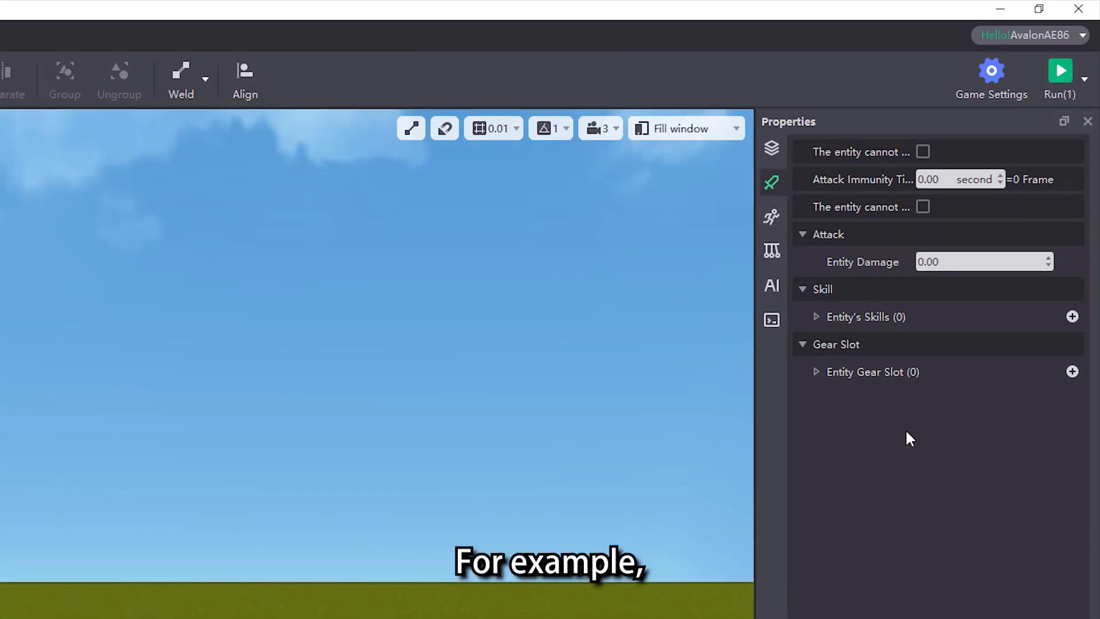
Tick 'The entity cannot be attacked' and attack the Player twice in the preview
click(923, 151)
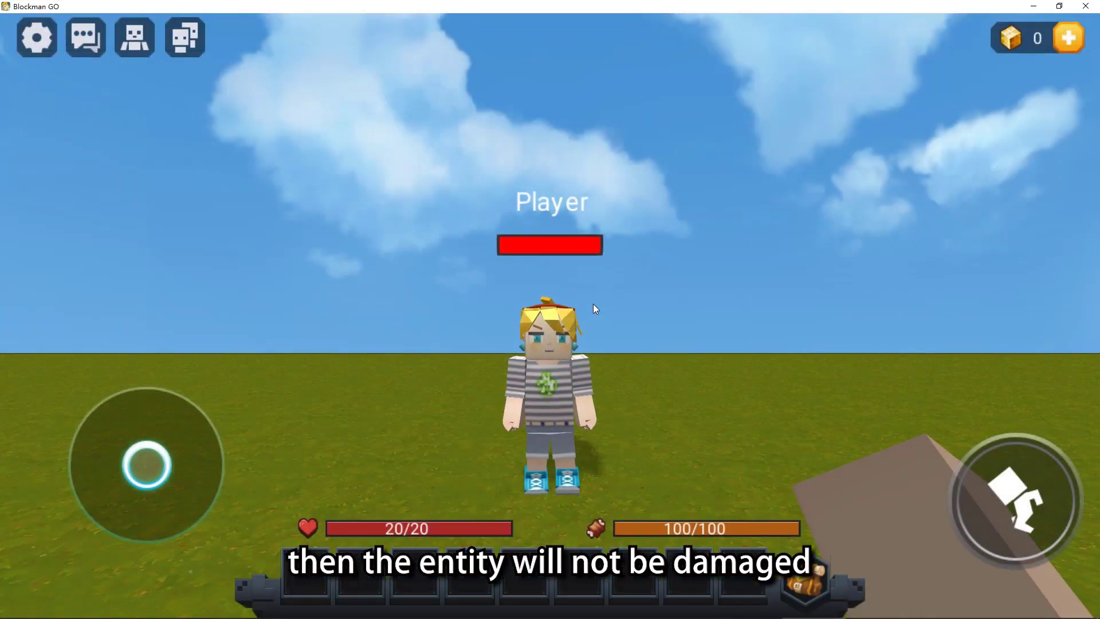
click(582, 353)
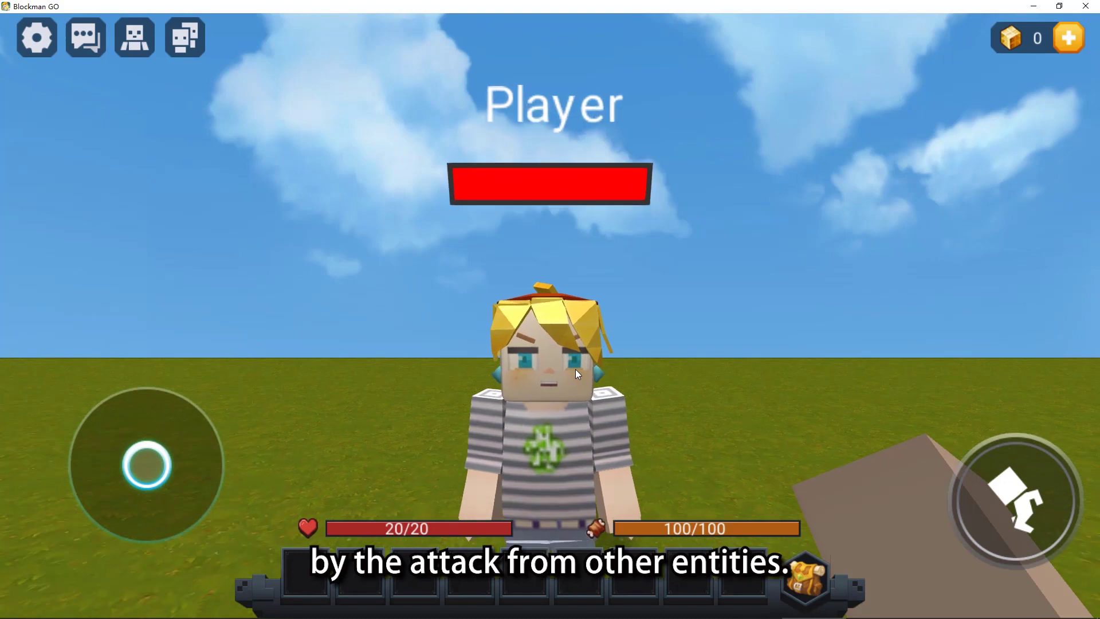
click(576, 369)
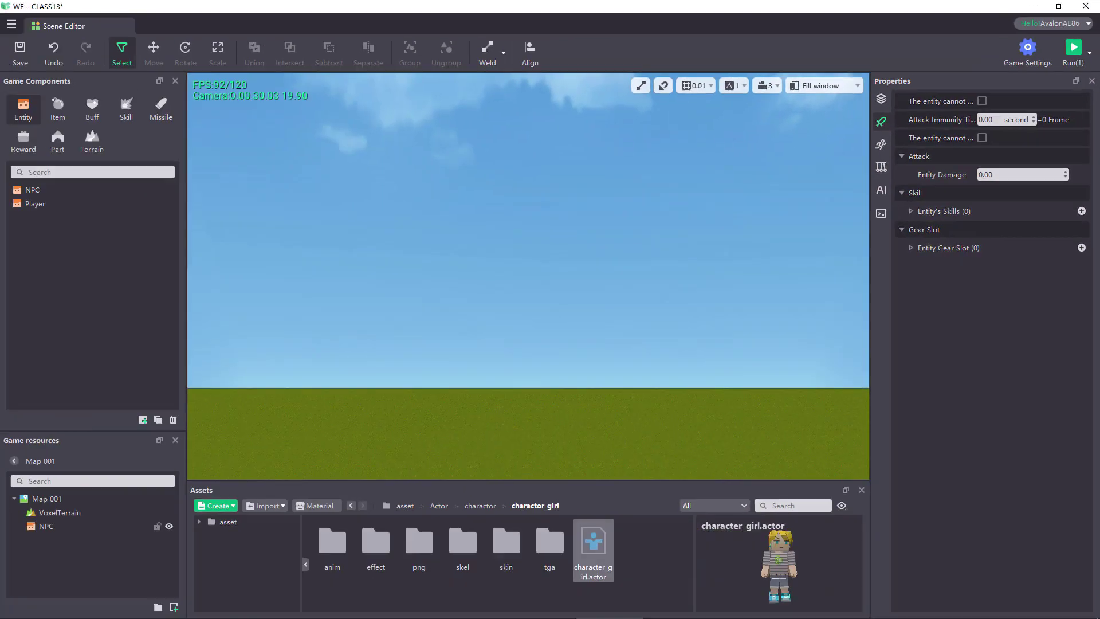
Swap 'cannot be attacked' for 'cannot be damaged' and test the Player walking into the fire block
click(58, 139)
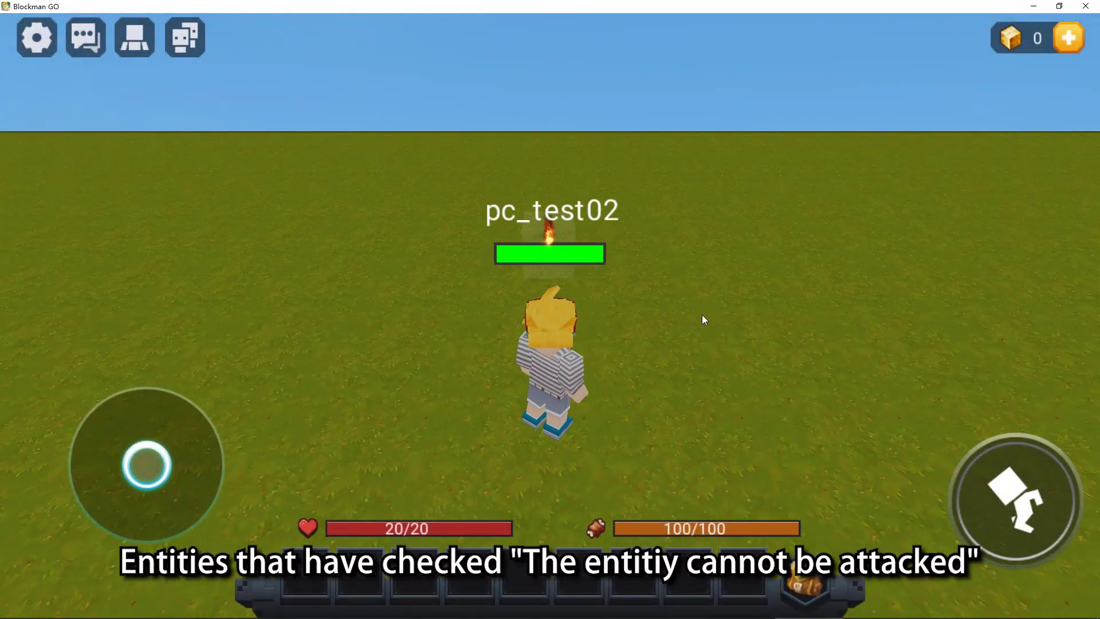
key(w)
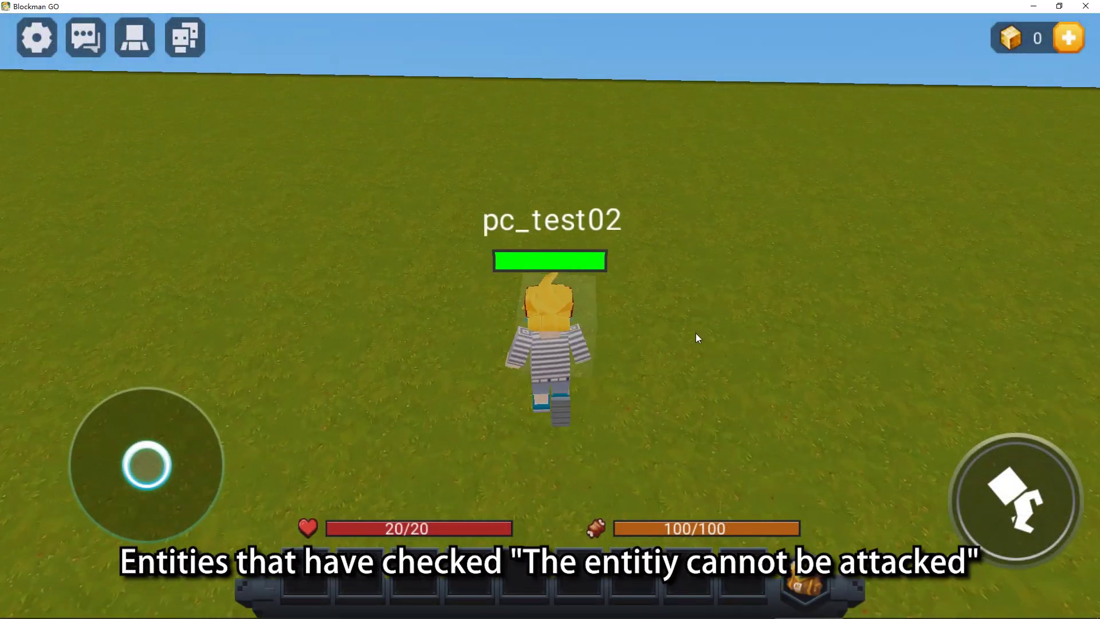
drag(716, 307, 768, 273)
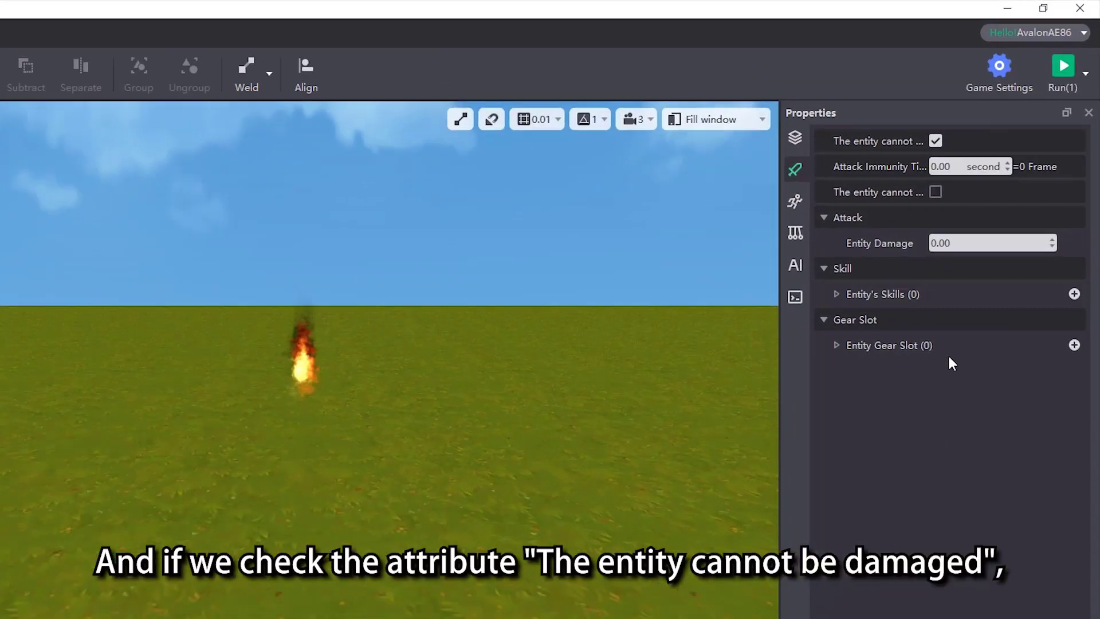
click(936, 140)
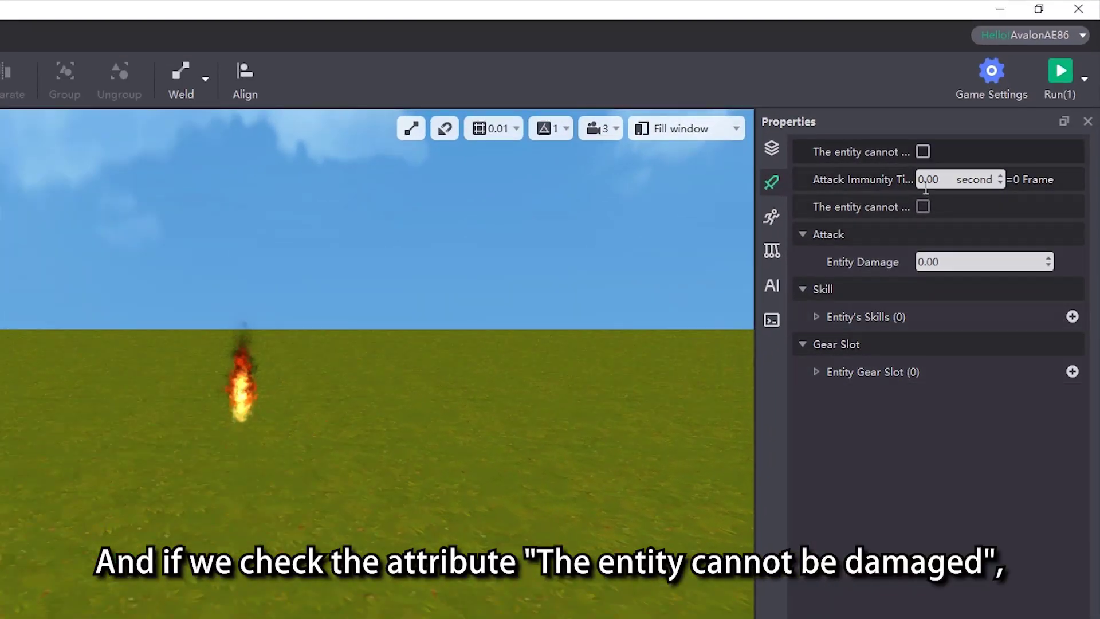
click(924, 207)
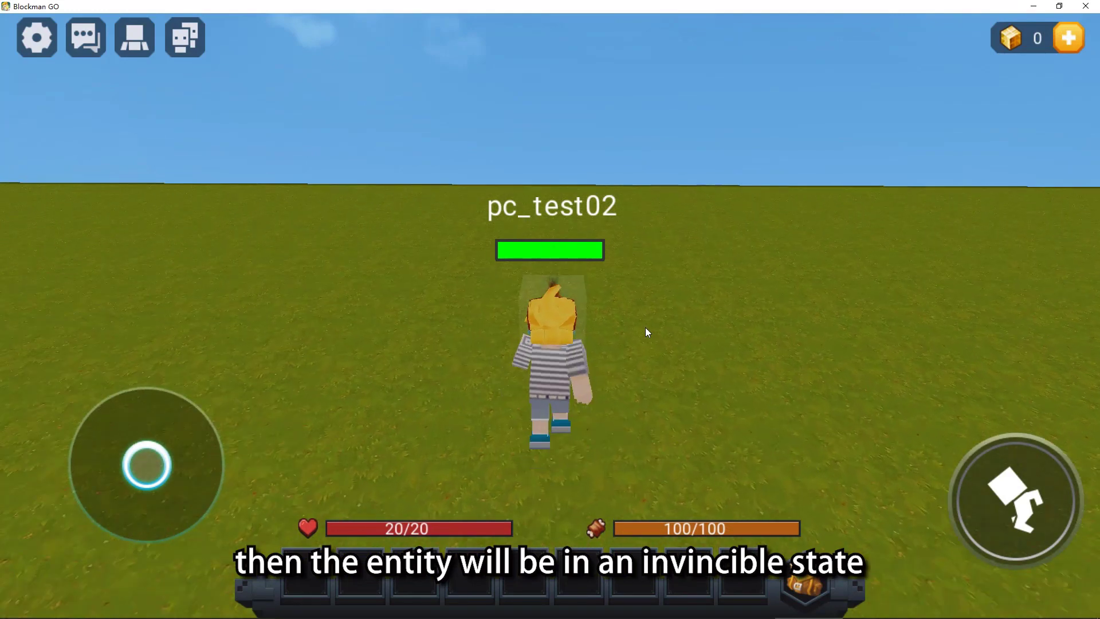
mouse_move(646, 328)
mouse_down()
mouse_move(688, 338)
mouse_move(746, 328)
mouse_move(610, 338)
mouse_move(631, 333)
mouse_up()
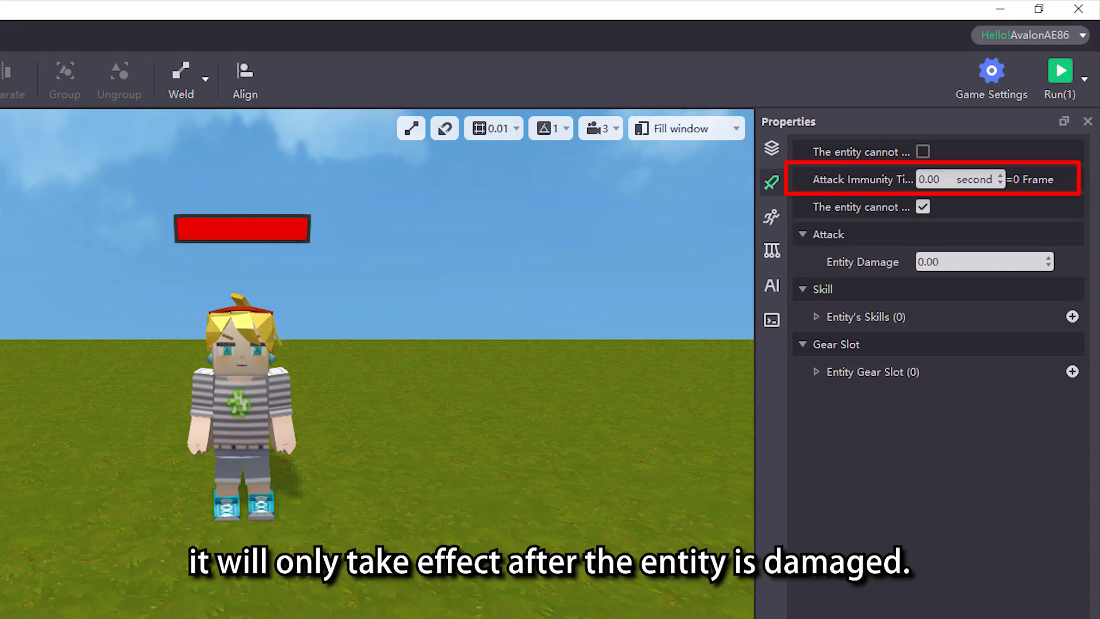
Untick 'The entity cannot be damaged' and set Attack Immunity Time to 3
click(922, 208)
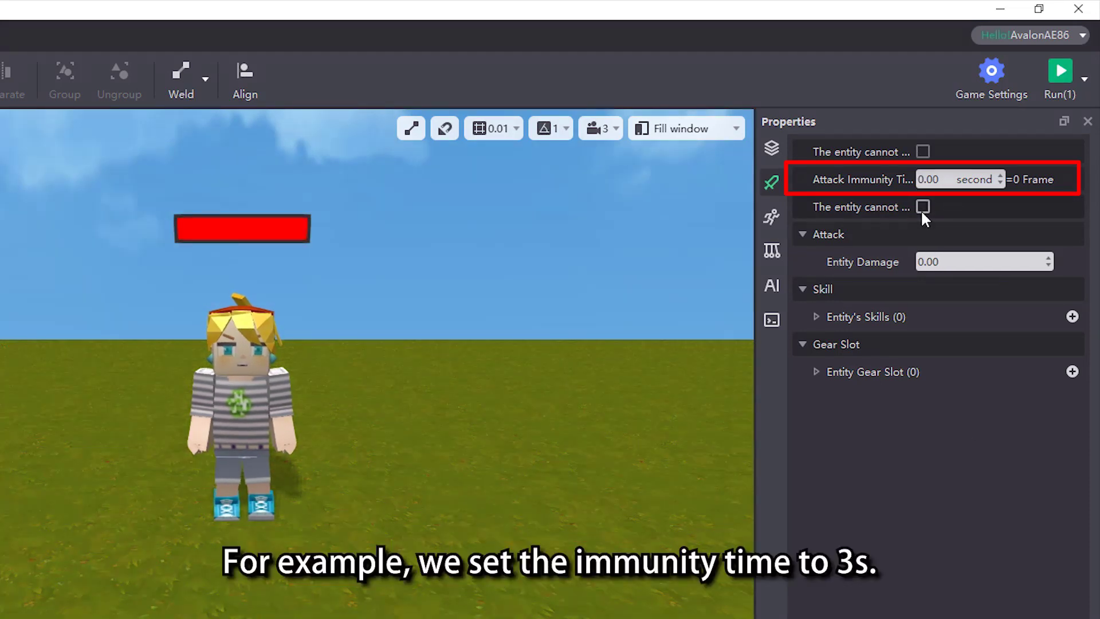
click(928, 179)
double_click(929, 179)
text(3)
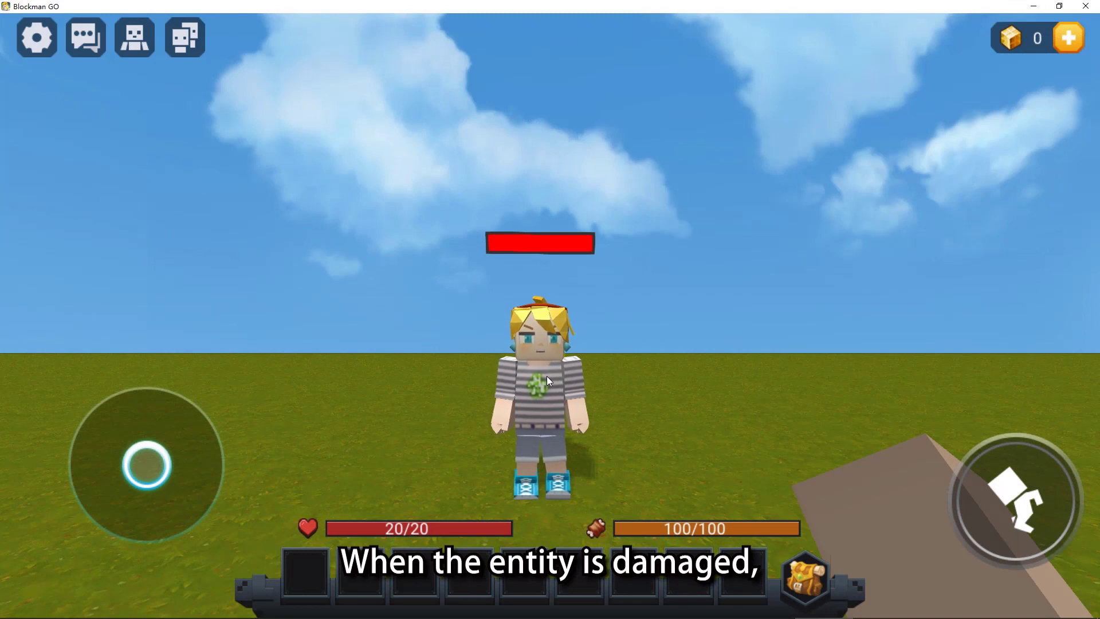
Hit the entity repeatedly in the game to confirm its 3-second invincibility
click(545, 377)
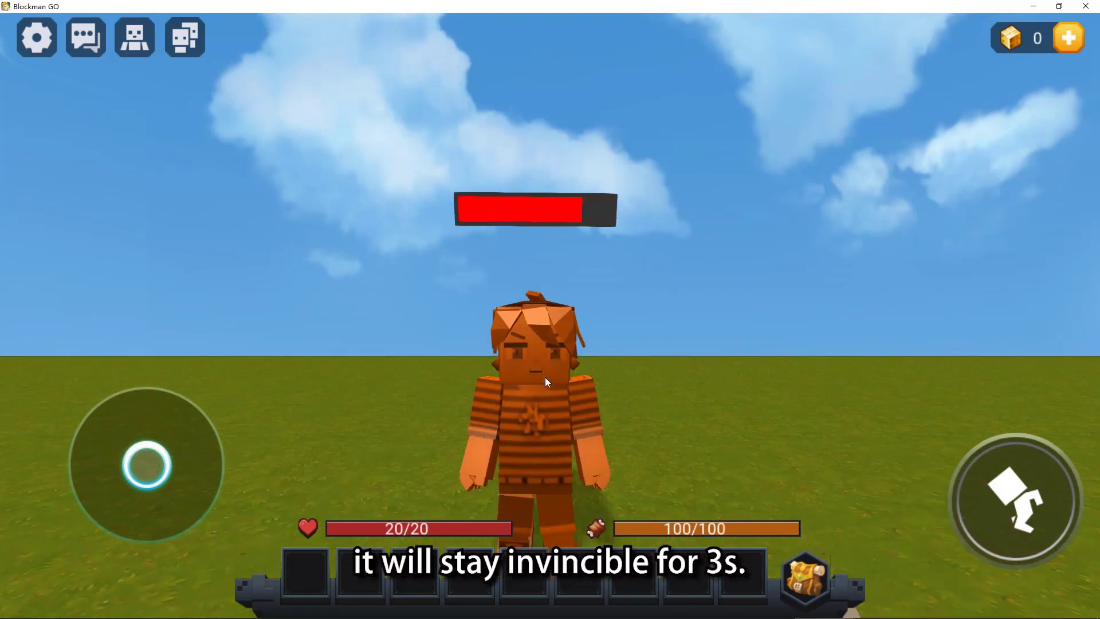
click(545, 377)
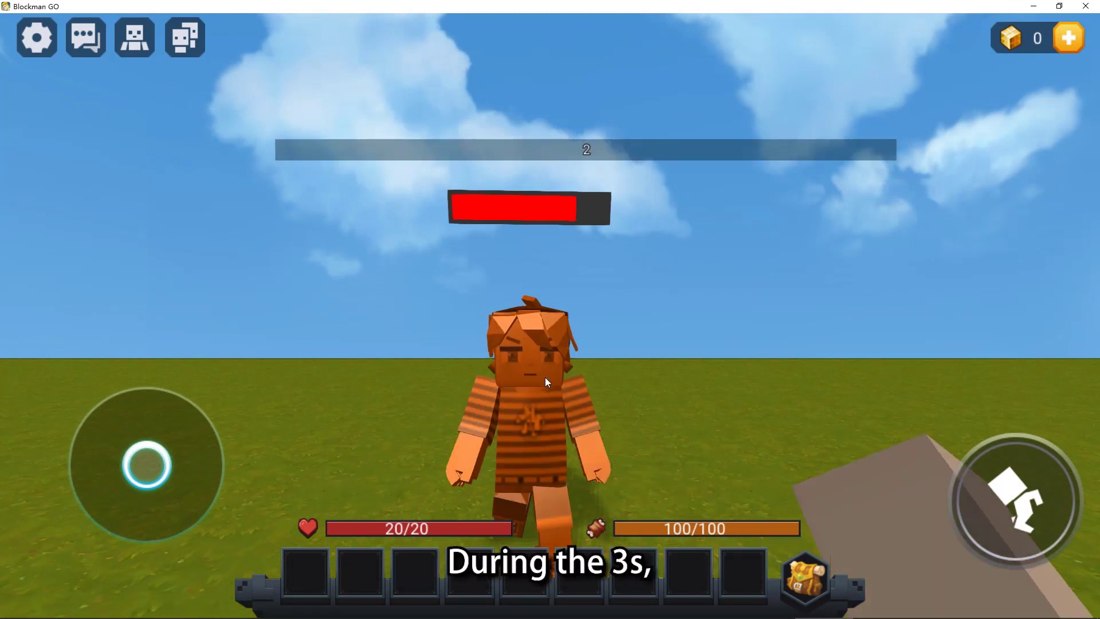
click(545, 377)
click(545, 377)
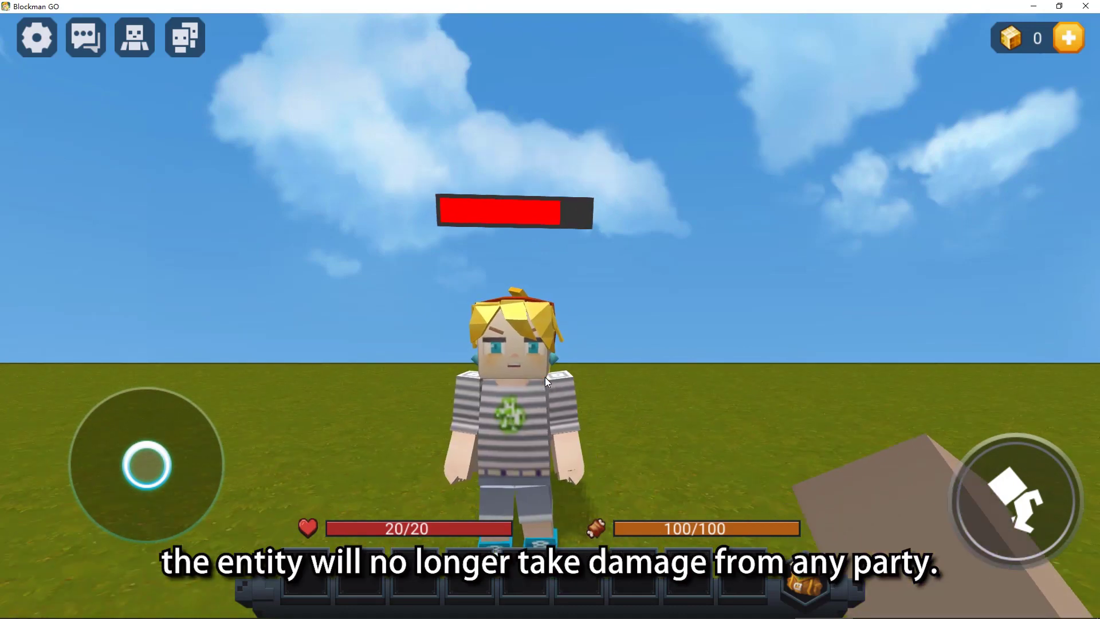
click(545, 377)
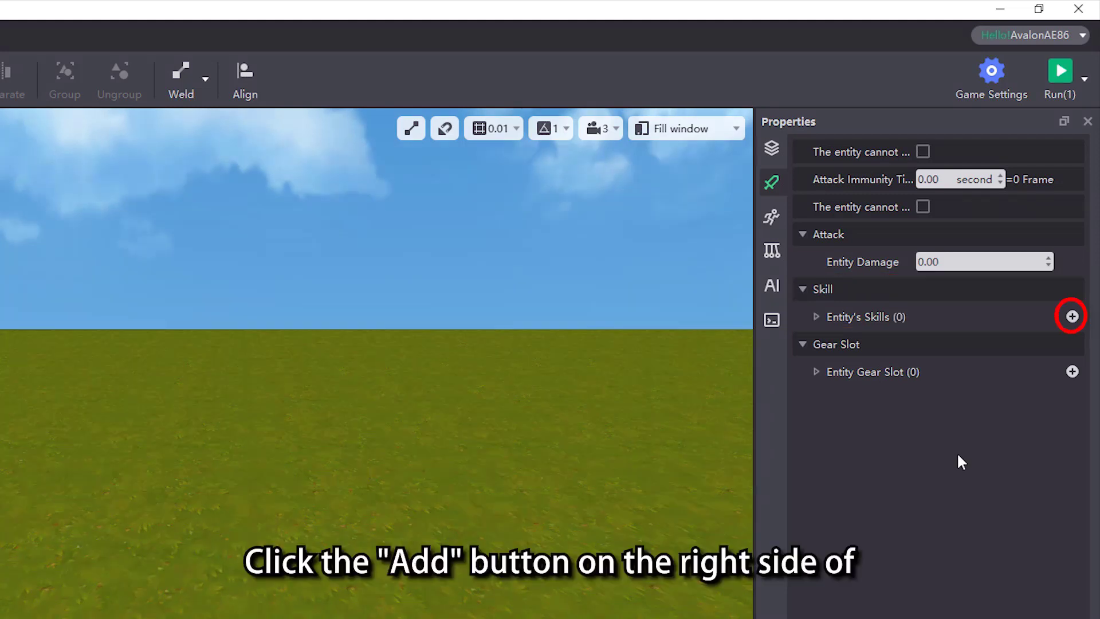
Add an attack skill slot, save with Ctrl+S, then add two empty skill slots
click(1072, 316)
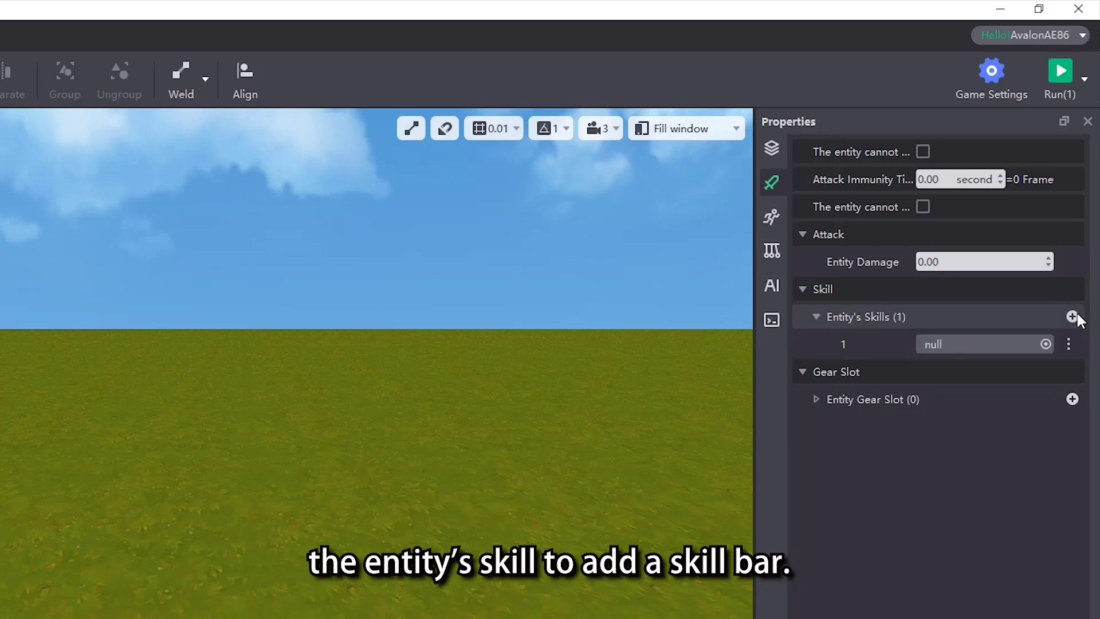
click(993, 341)
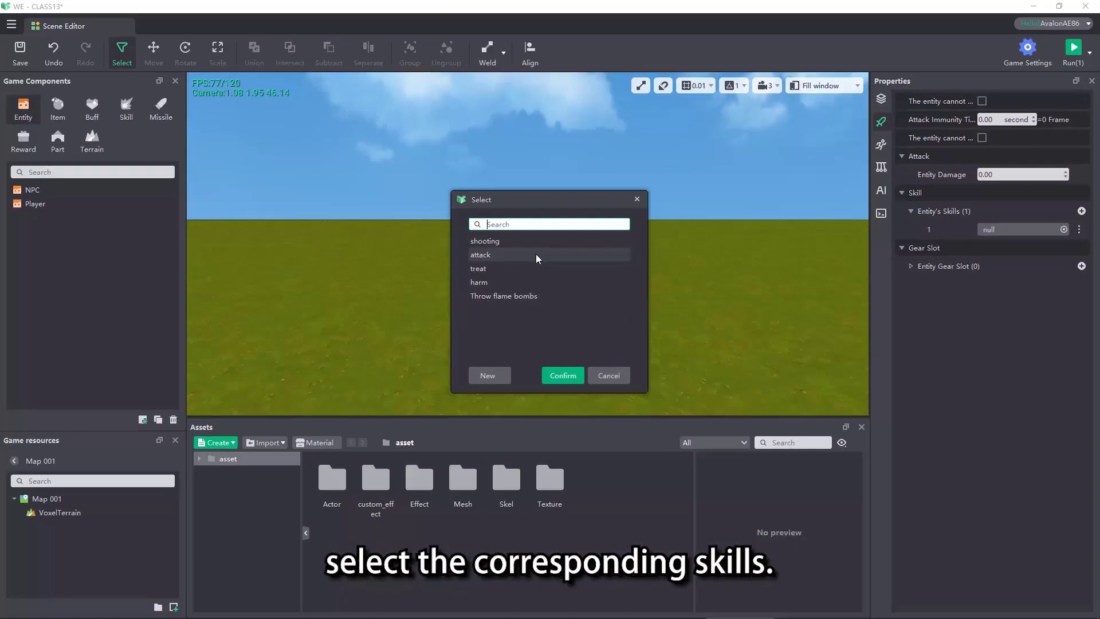
click(536, 255)
click(559, 375)
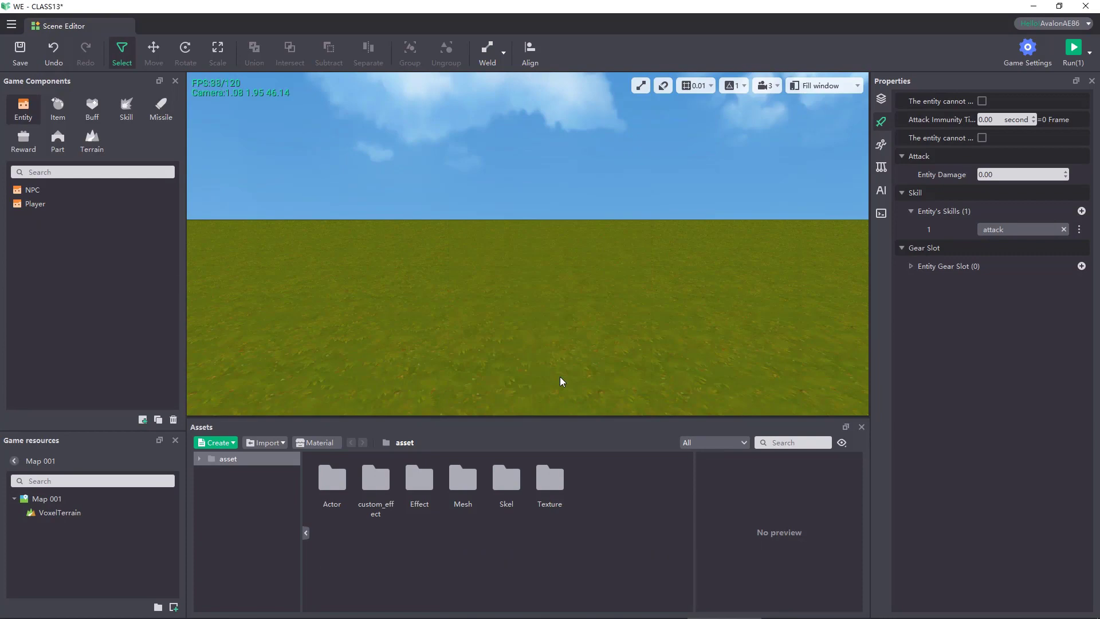
key(ctrl+s)
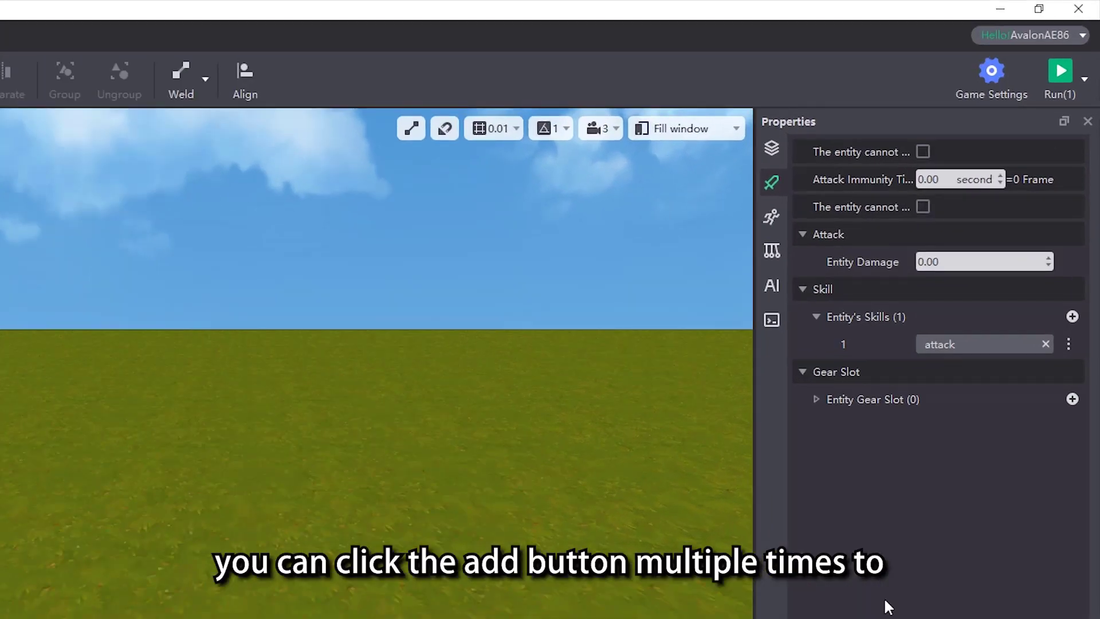
click(1072, 317)
click(1071, 318)
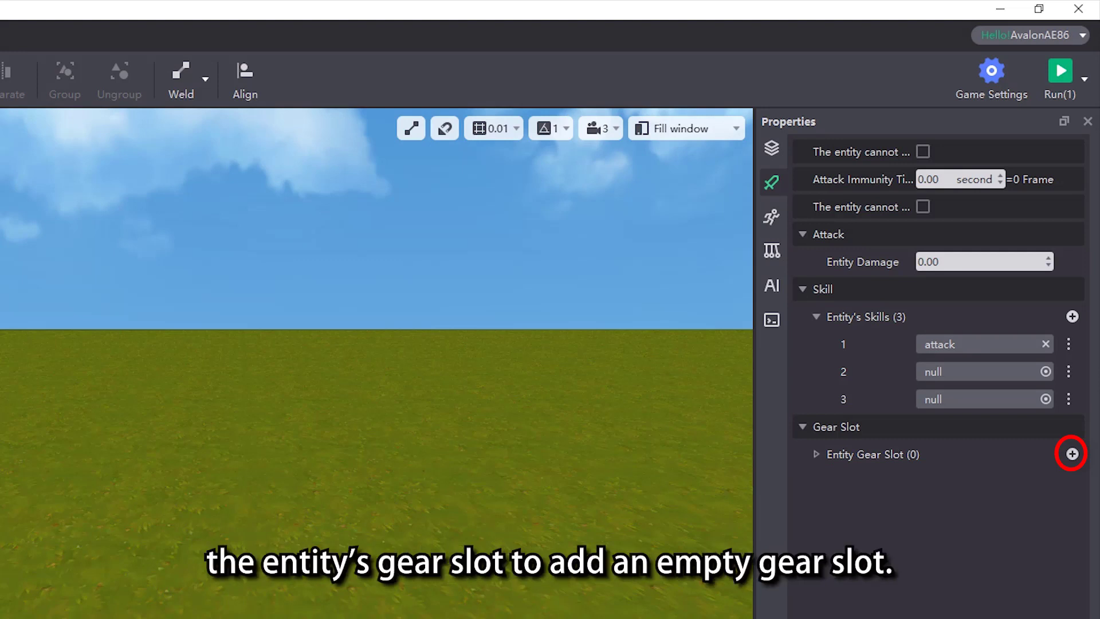
Add a new entity gear slot and set it to Gear Slot 1
click(1073, 455)
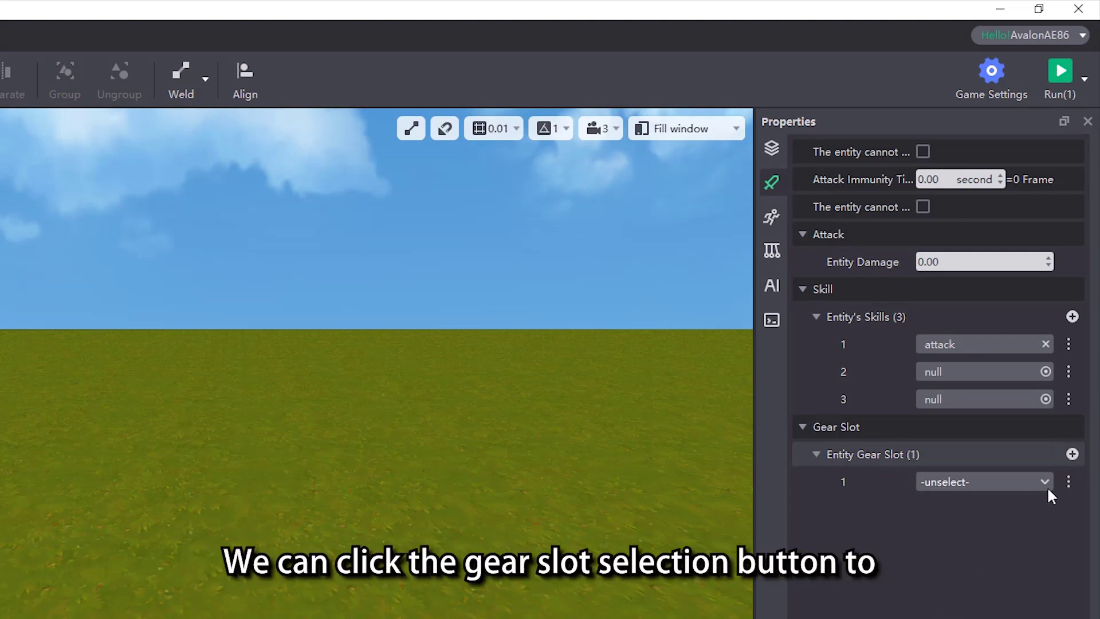
click(989, 479)
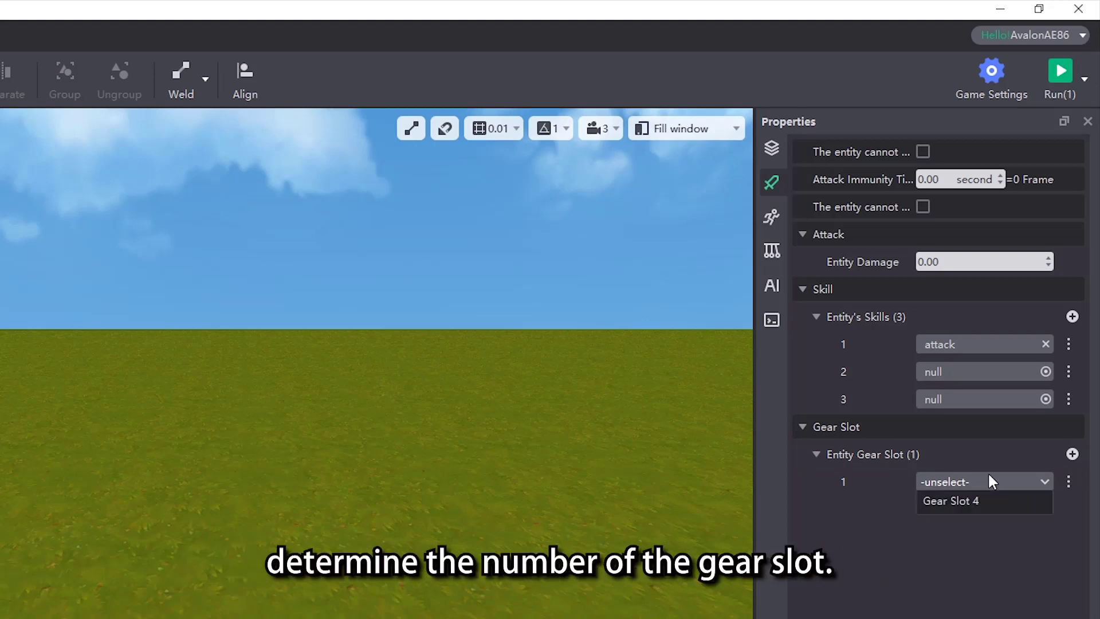
click(979, 526)
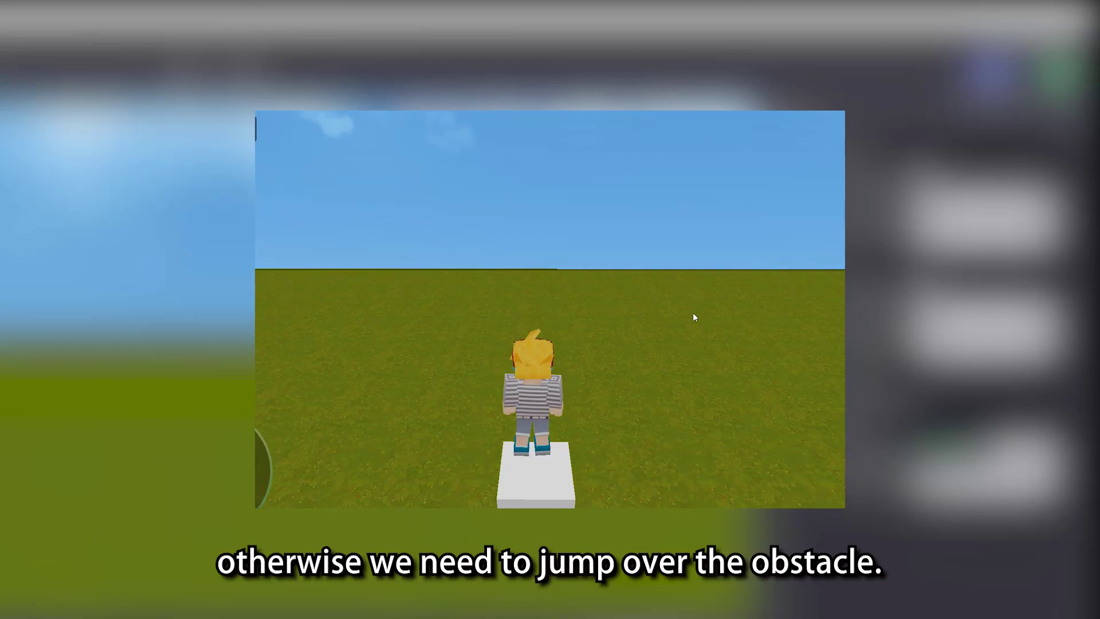
Walk the player in the preview onto the low white block
key(space)
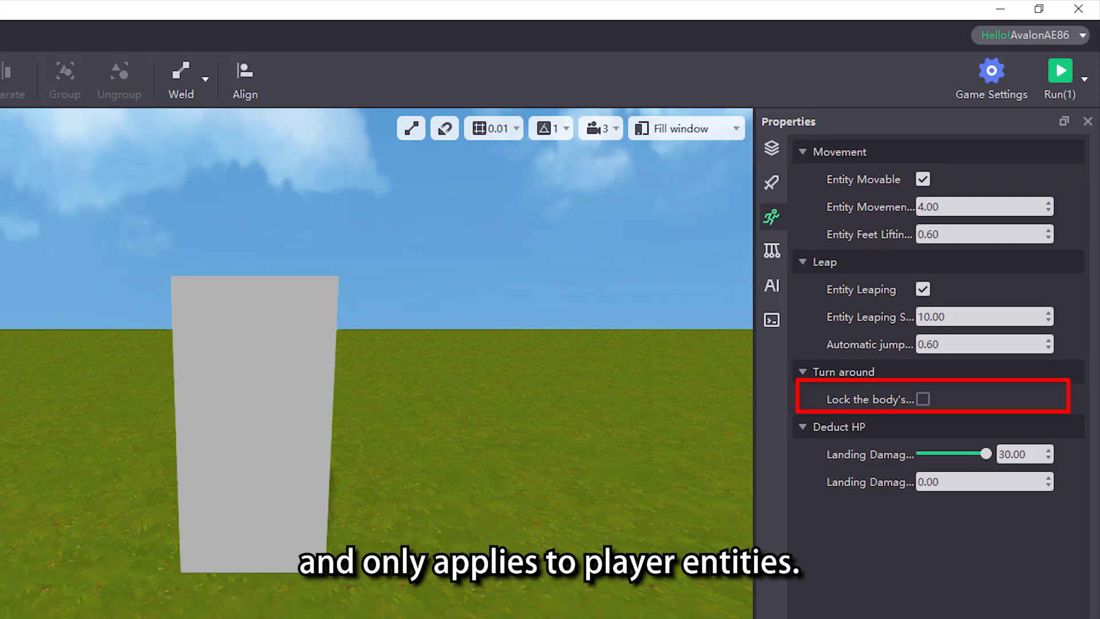
Lock the body's turning to the head, then swing the game camera to test body rotation
click(923, 399)
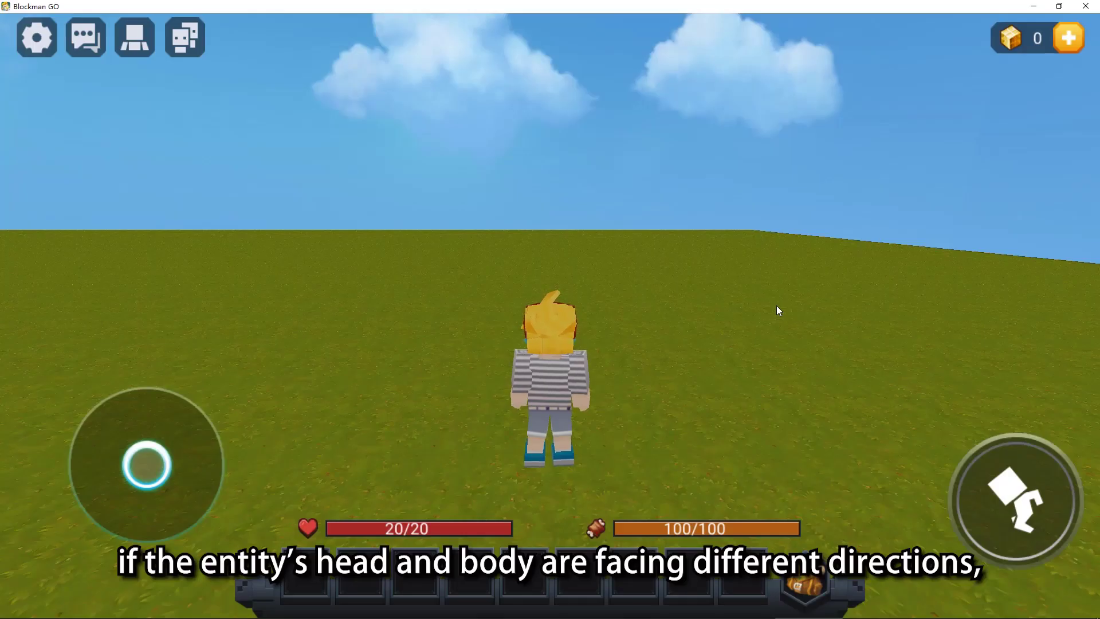
drag(752, 310, 466, 338)
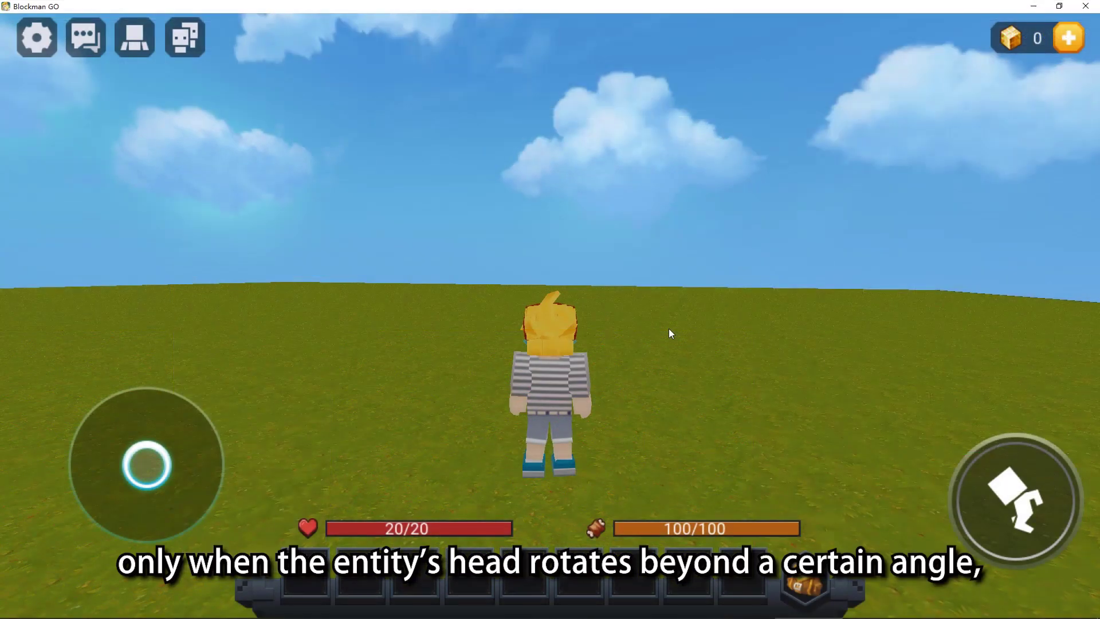
mouse_move(669, 329)
mouse_down()
mouse_move(487, 326)
mouse_move(850, 348)
mouse_move(585, 336)
mouse_up()
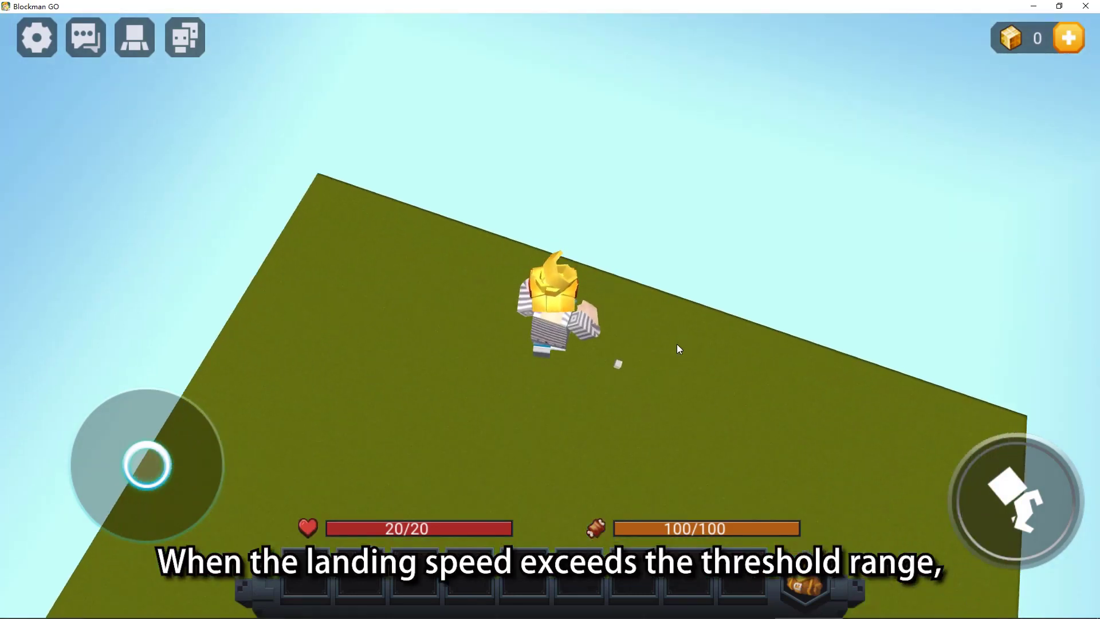
Level the game camera after the fall to see HP drop to 17/20
drag(676, 344, 718, 228)
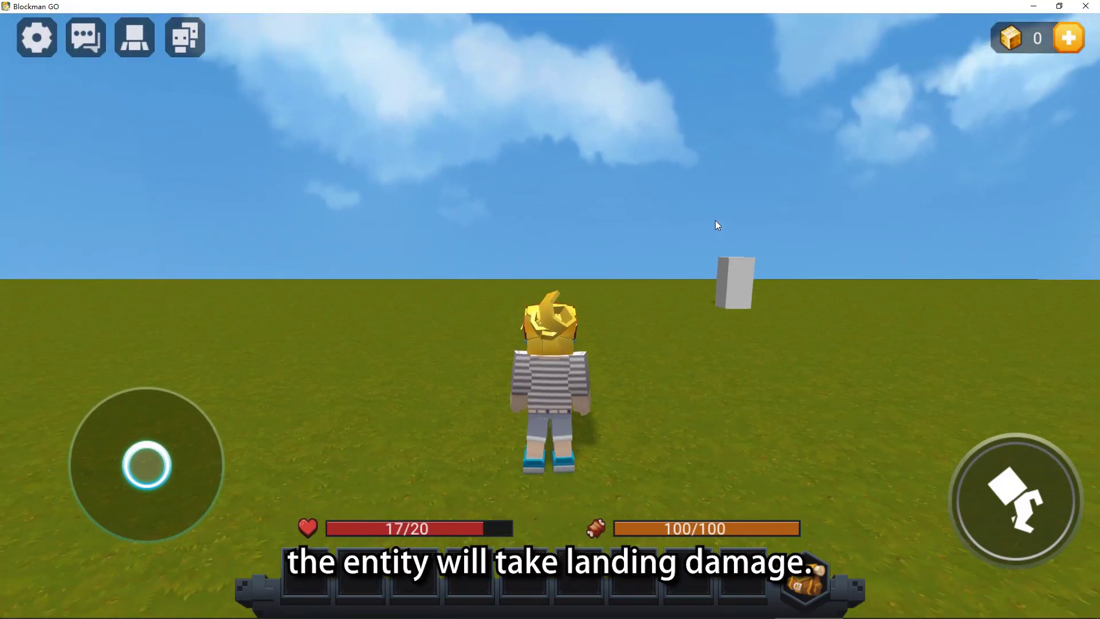